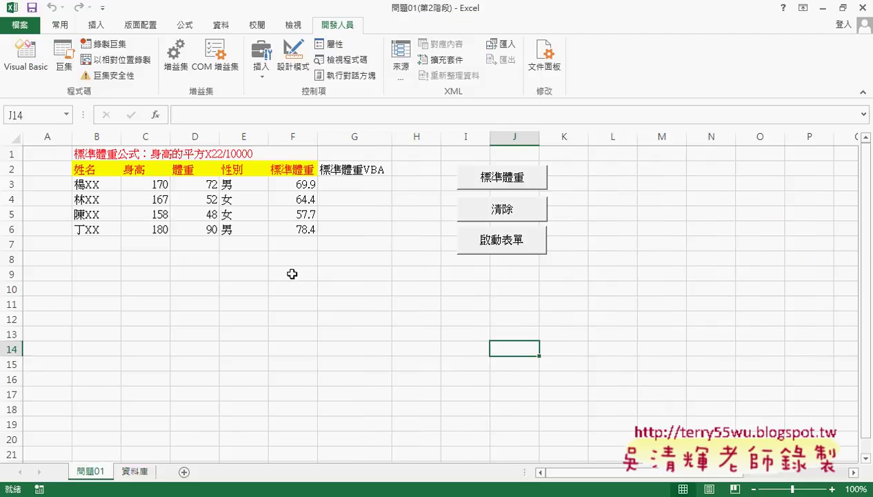
Step: Test the existing VBA buttons: fill and clear standard weights, then open and close the 標準體重計算 form
click(510, 180)
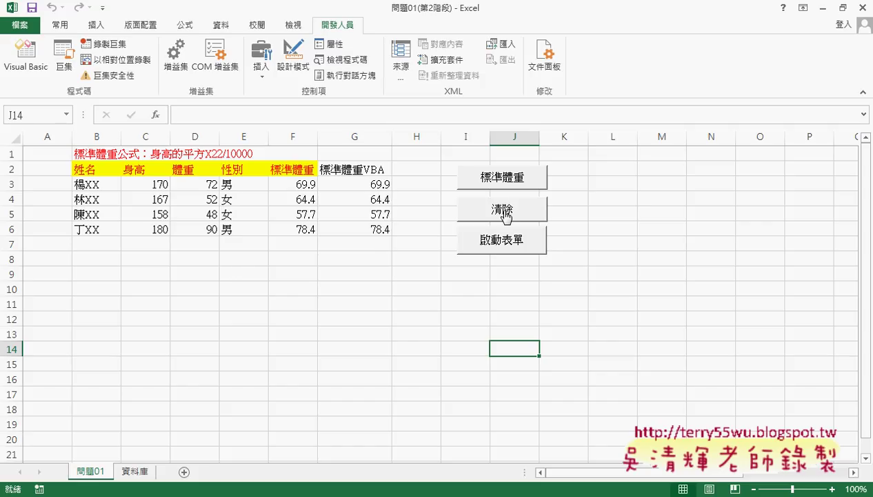
click(503, 210)
click(503, 245)
click(588, 134)
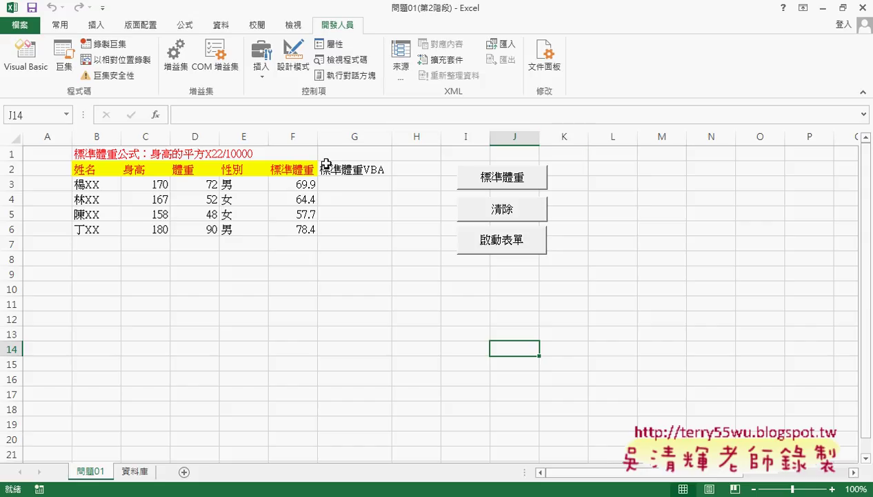
Step: Copy the weight table B2:F6 on sheet 問題01
drag(87, 169, 295, 237)
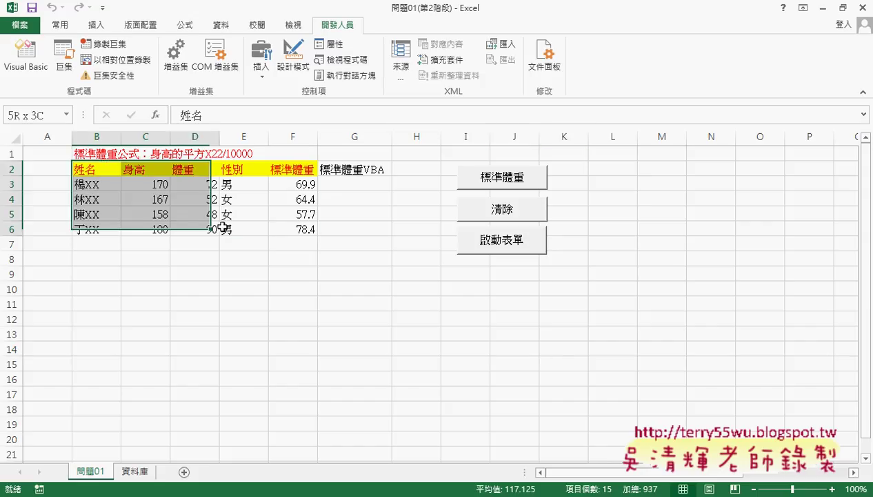
click(137, 471)
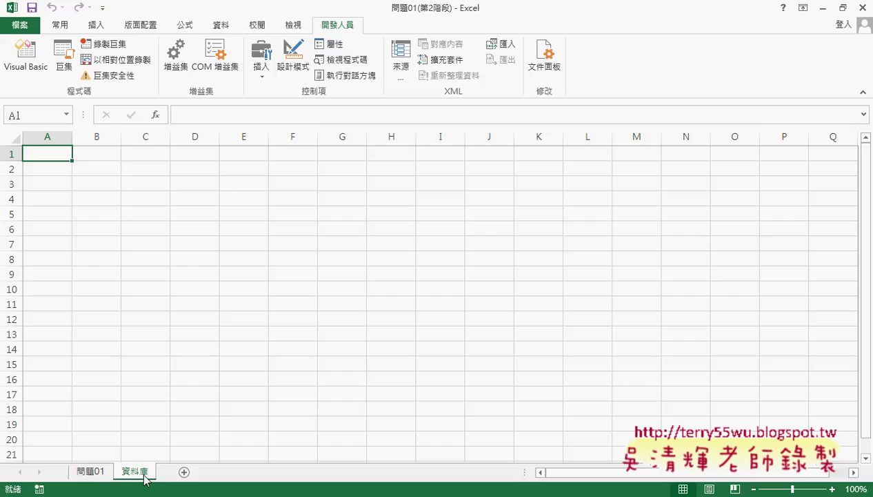
click(100, 474)
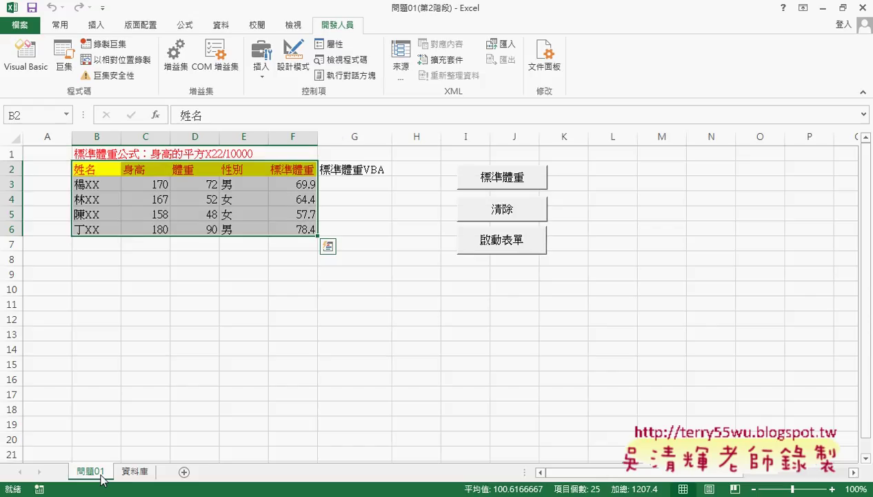
key(ctrl+c)
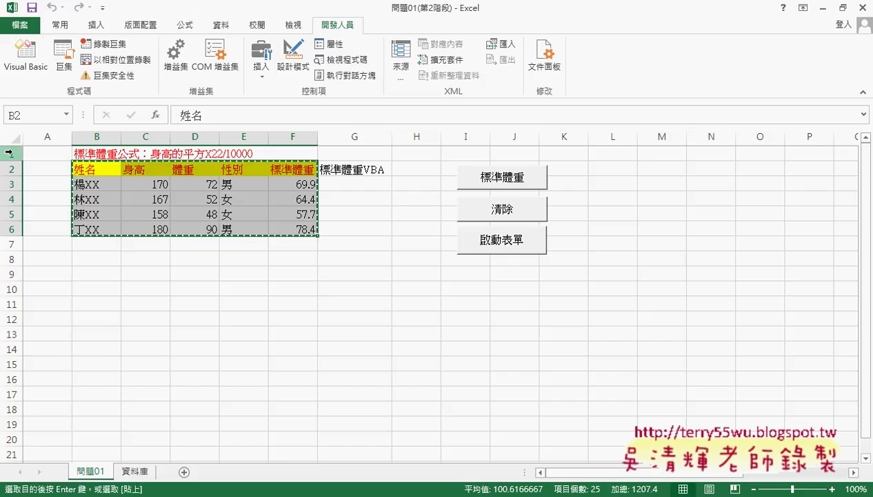
Step: Reselect the weight table B2:F6, then go to the empty 資料庫 sheet
click(10, 152)
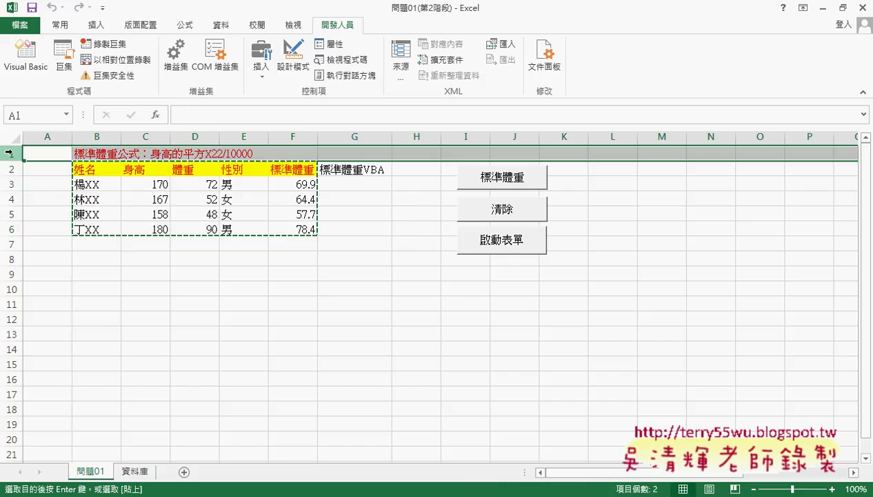
click(46, 132)
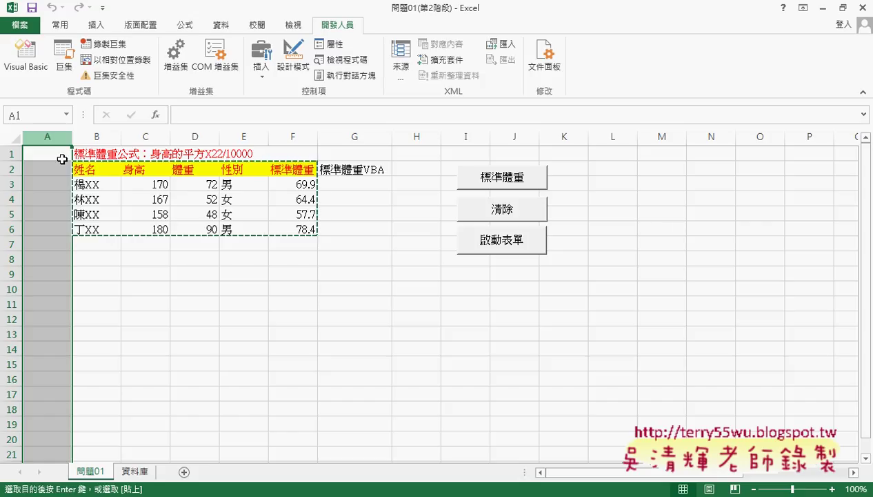
mouse_move(95, 168)
mouse_down()
mouse_move(291, 237)
mouse_move(296, 227)
mouse_up()
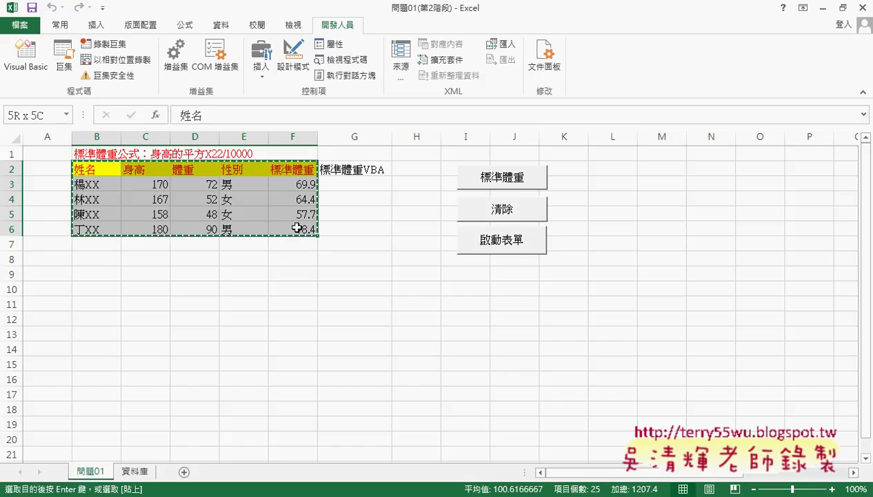
key(ctrl+v)
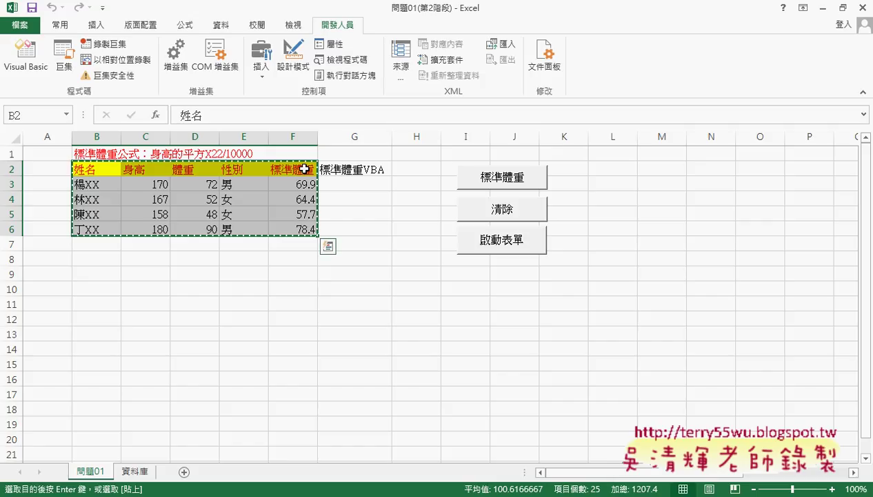
click(133, 471)
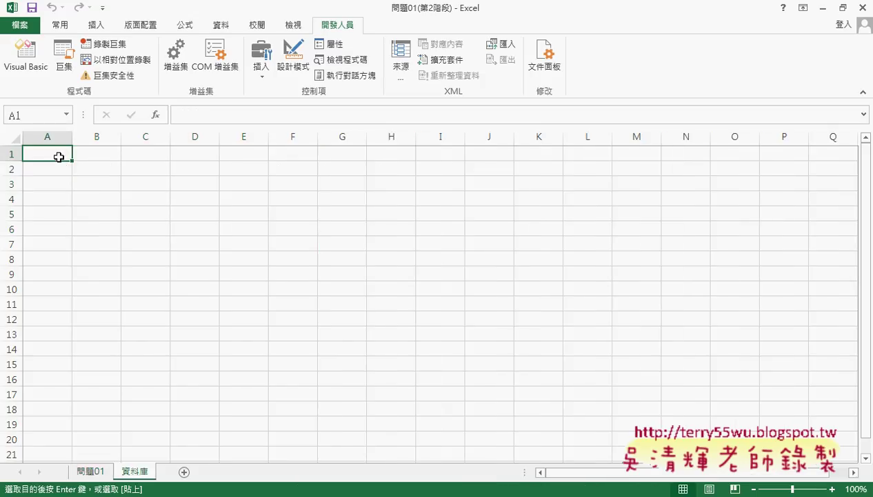
Step: Paste the weight table at A1:E5 on 資料庫 and clear the copy marquee
key(ctrl+v)
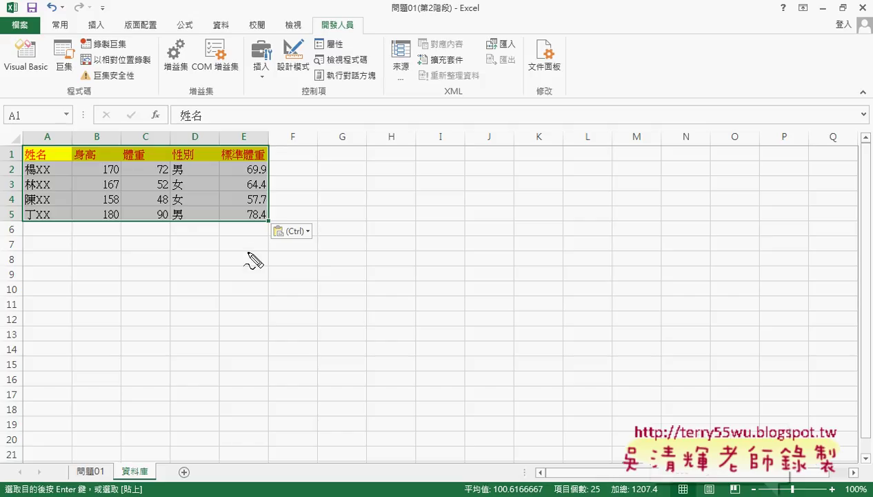
mouse_move(194, 228)
mouse_down()
mouse_move(53, 214)
mouse_move(217, 222)
mouse_up()
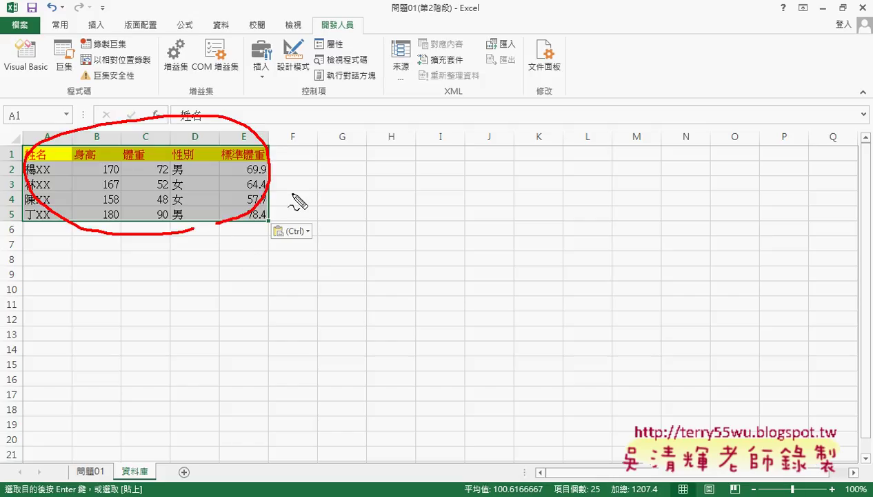
mouse_move(290, 187)
mouse_down()
mouse_move(357, 192)
mouse_move(402, 222)
mouse_move(417, 172)
mouse_move(448, 166)
mouse_move(447, 216)
mouse_up()
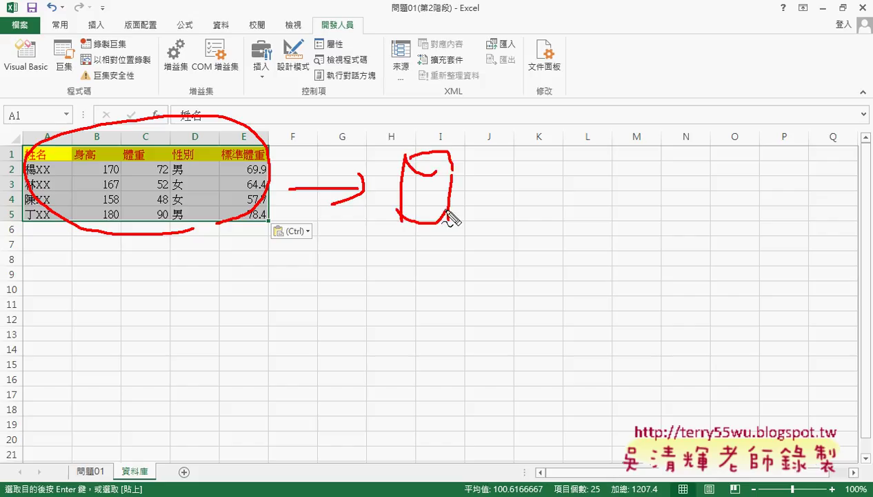
key(Escape)
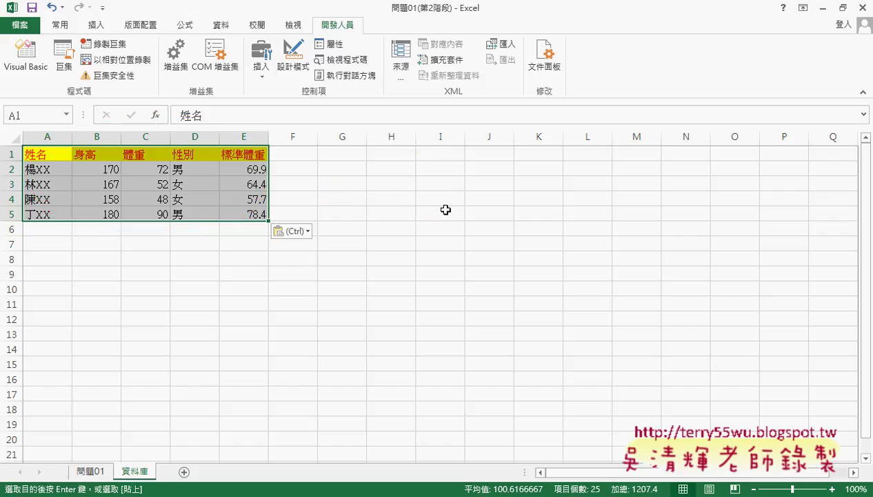
Step: Launch Access 2013 via Start > All Programs > Microsoft Office 2013
click(17, 496)
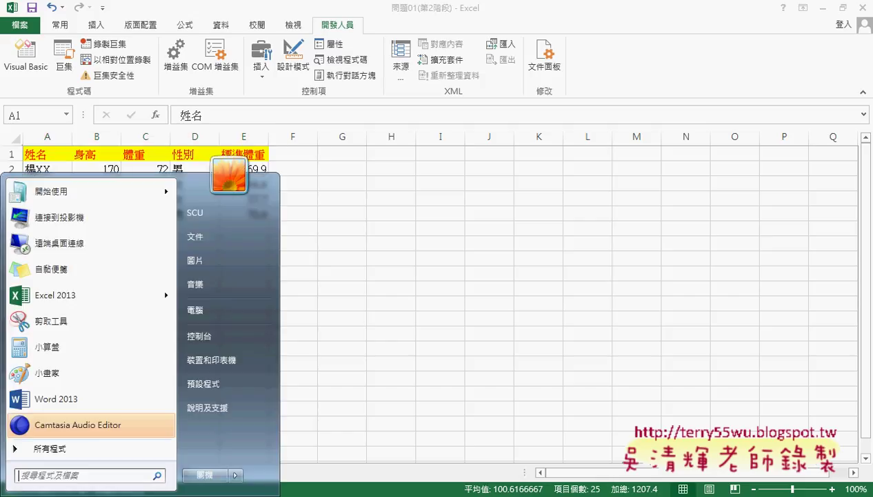
click(111, 447)
click(121, 297)
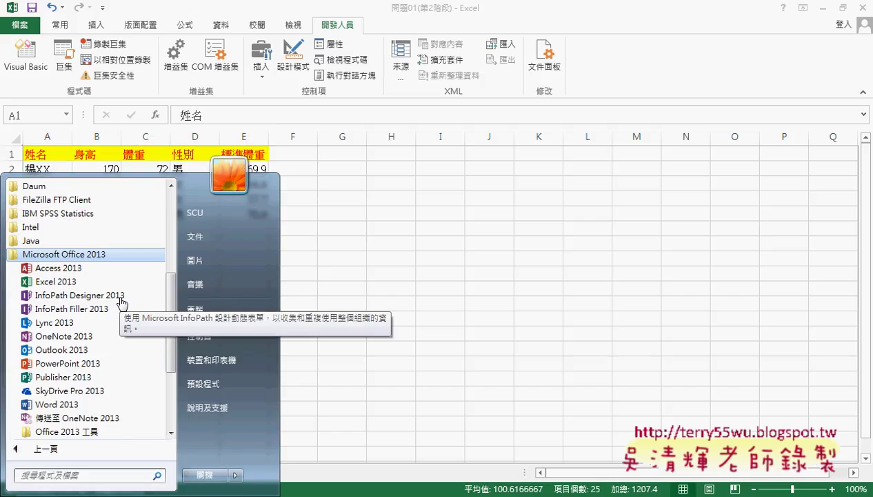
click(118, 269)
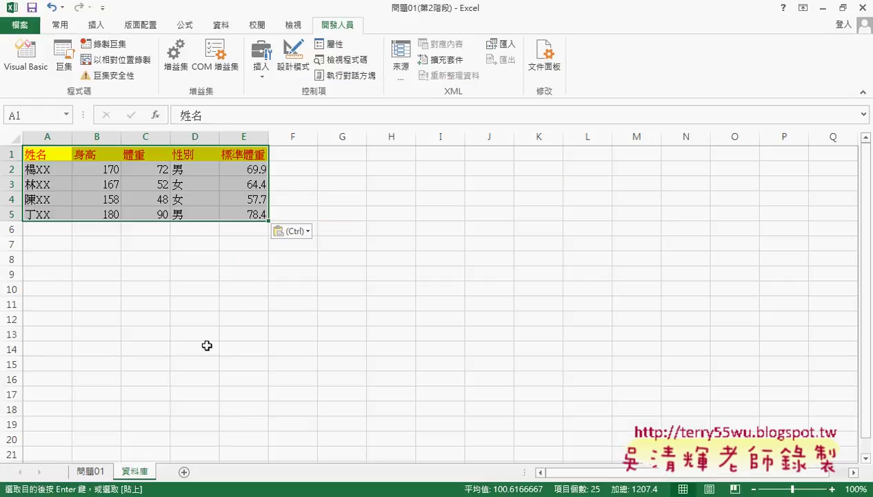
Step: Verify in Excel that the 資料庫 weight table's data ends at row 5
key(ctrl+Down)
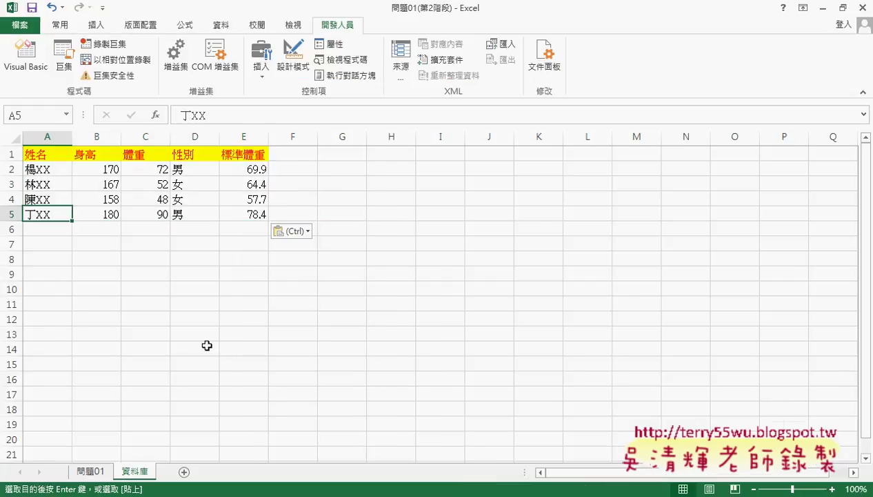
key(ctrl+Down)
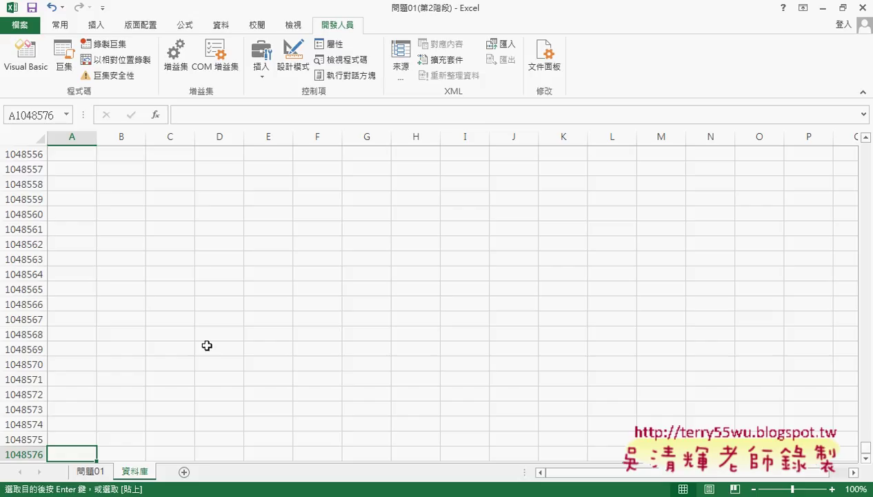
key(ctrl+Up)
key(Down)
key(ctrl+v)
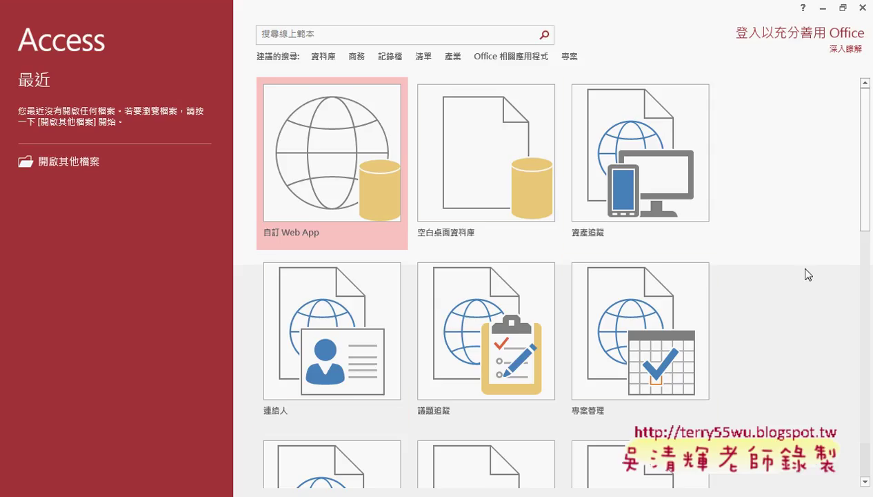
Step: Bring up the 空白桌面資料庫 dialog offering the default name 資料庫1
click(468, 185)
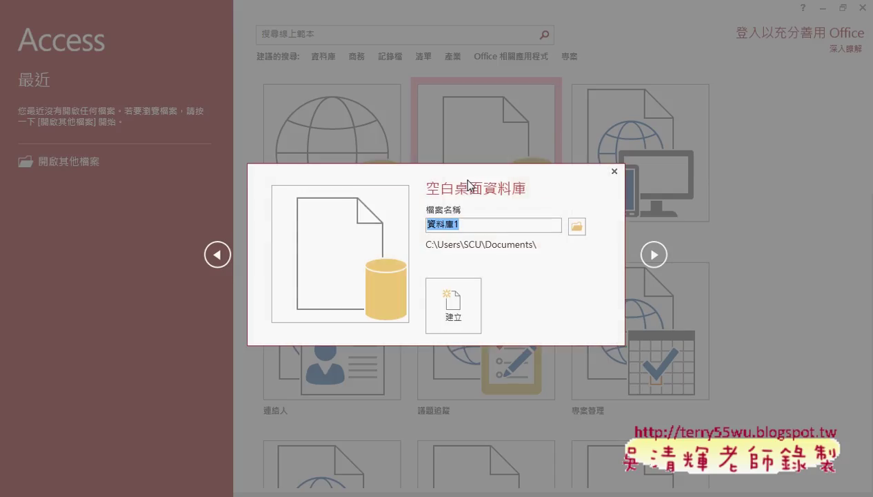
click(614, 172)
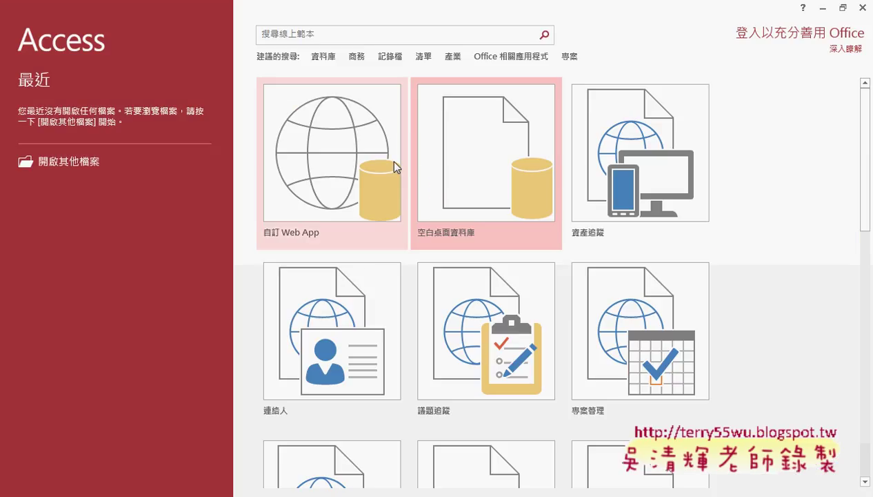
scroll(780, 169, down, 2)
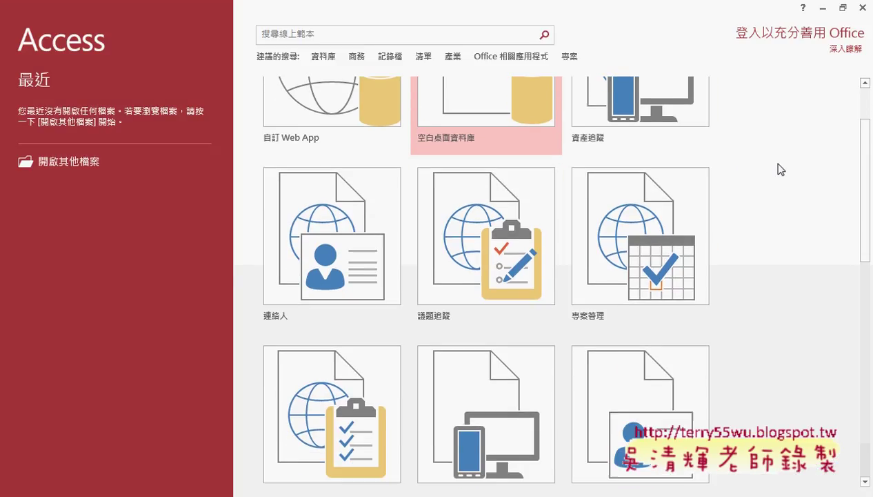
scroll(780, 169, up, 2)
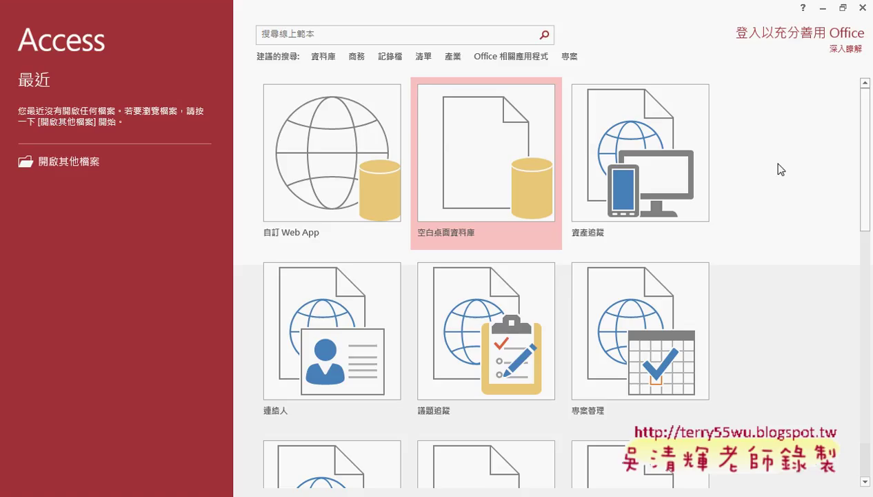
click(482, 188)
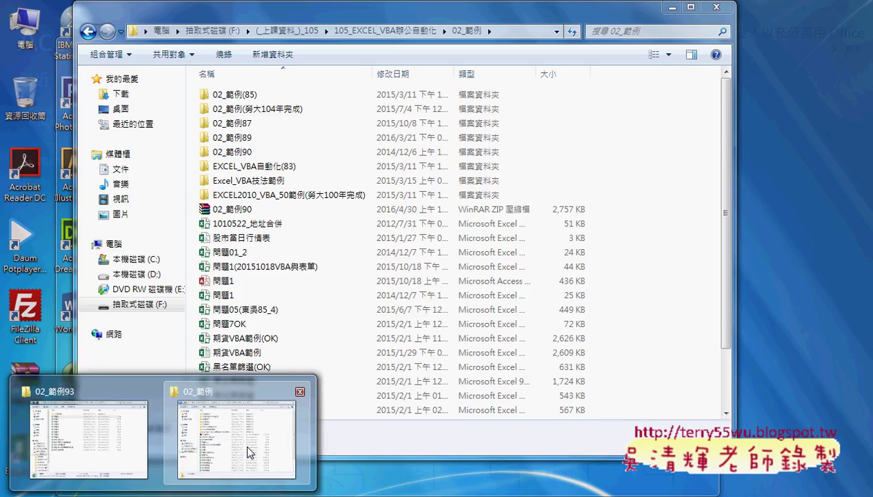
Step: Close the 02_範例 Explorer windows and browse for the new database's save folder
click(247, 452)
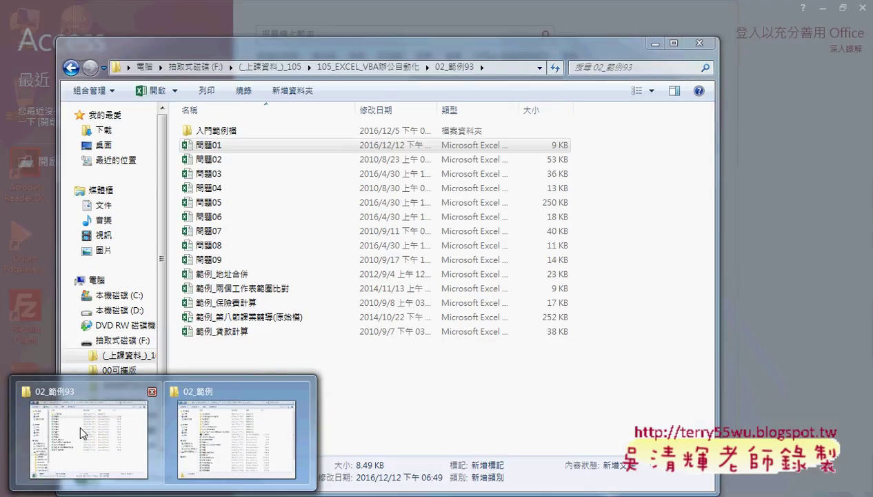
click(81, 441)
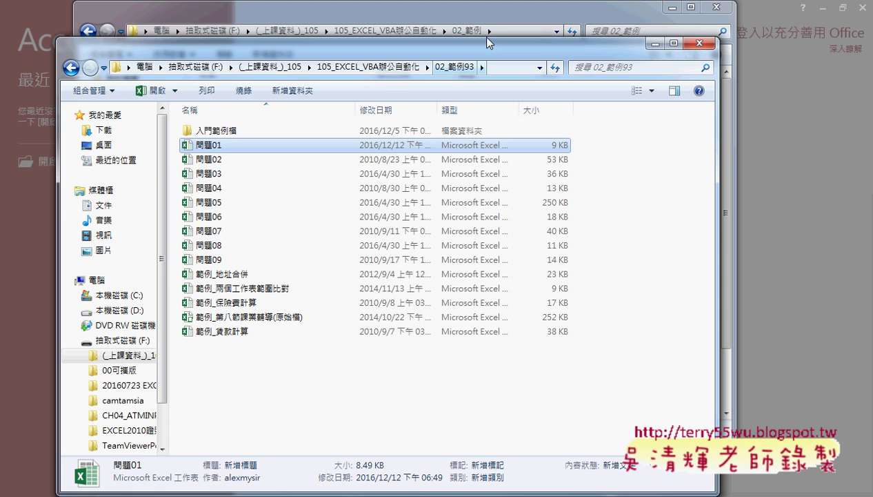
click(555, 14)
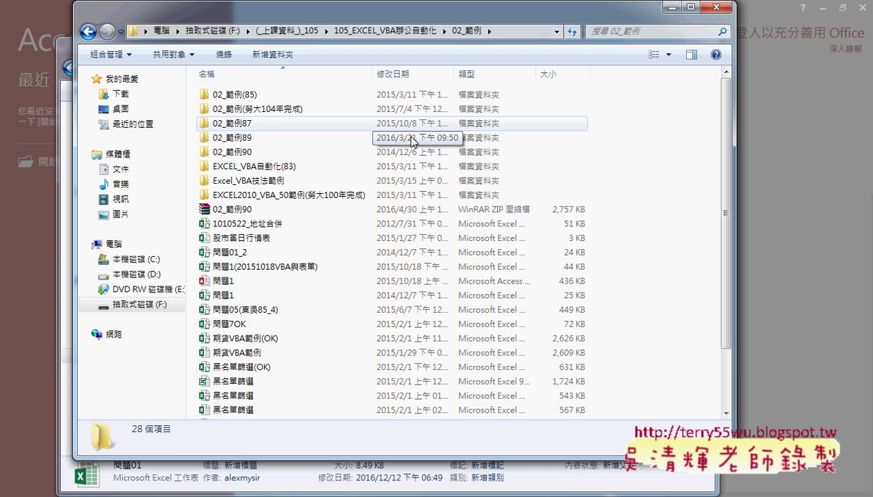
click(718, 12)
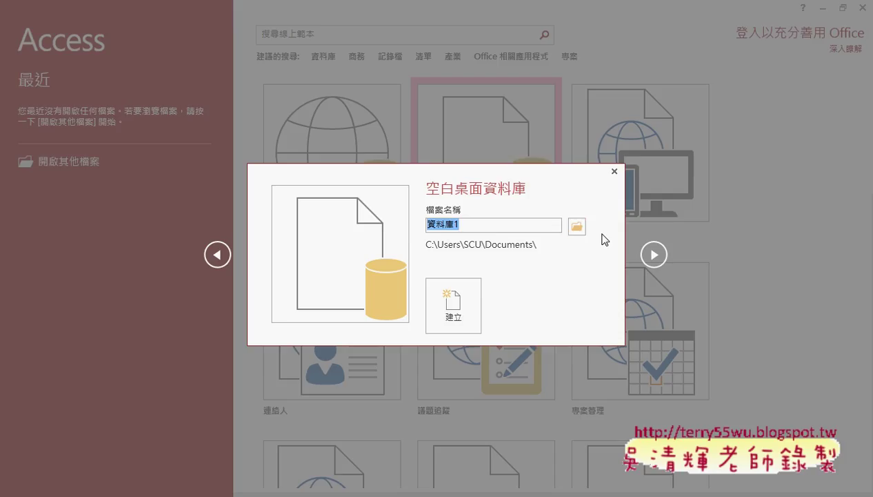
click(577, 227)
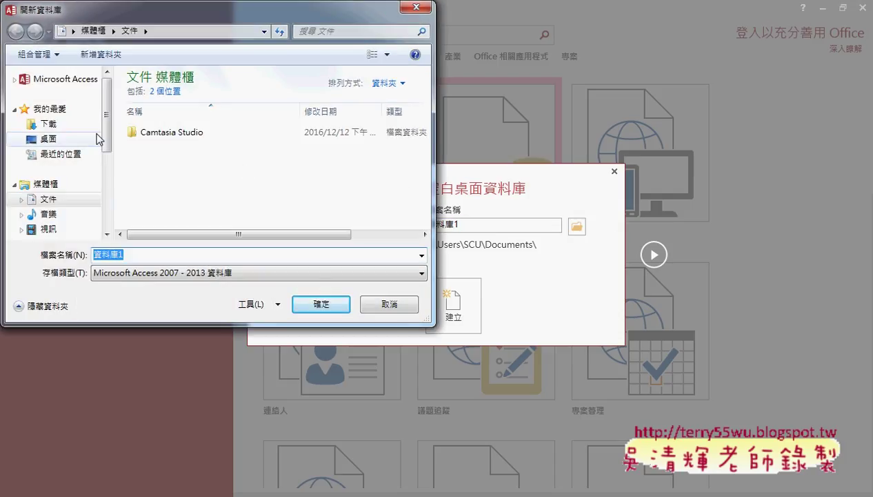
Step: Create the blank database 問題1.accdb on the Desktop
click(45, 141)
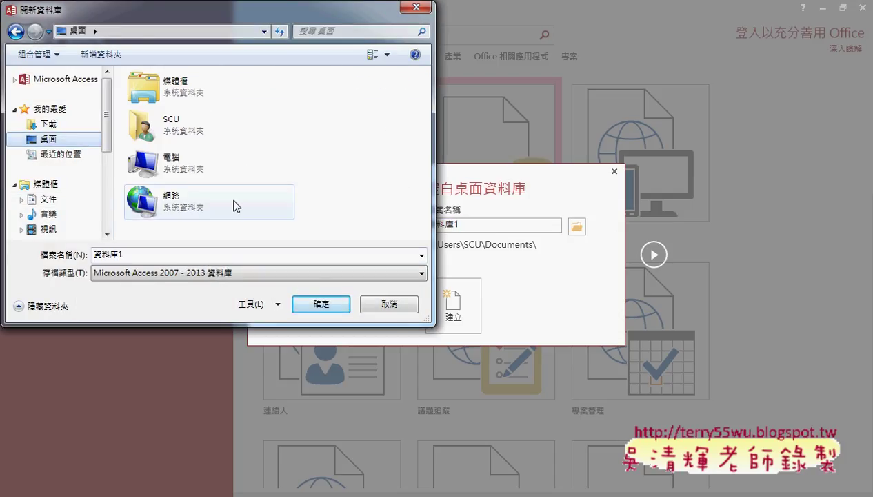
double_click(105, 258)
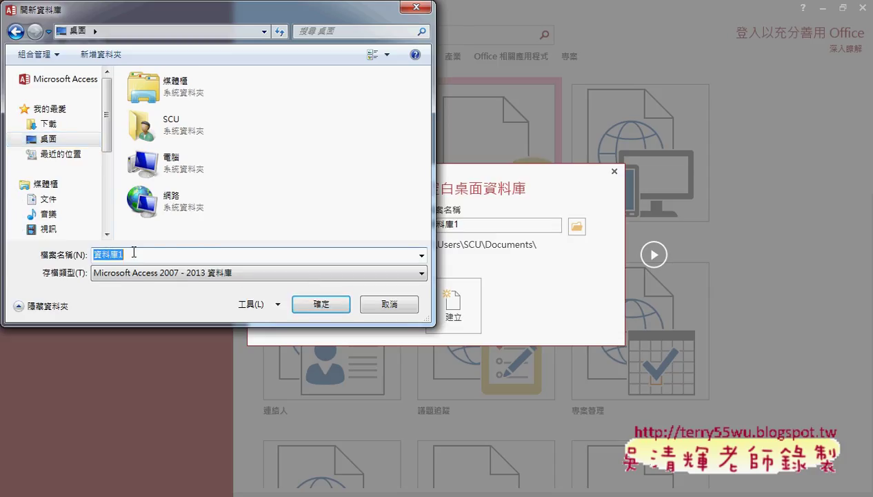
key(BackSpace)
text(問)
text(題)
text(1)
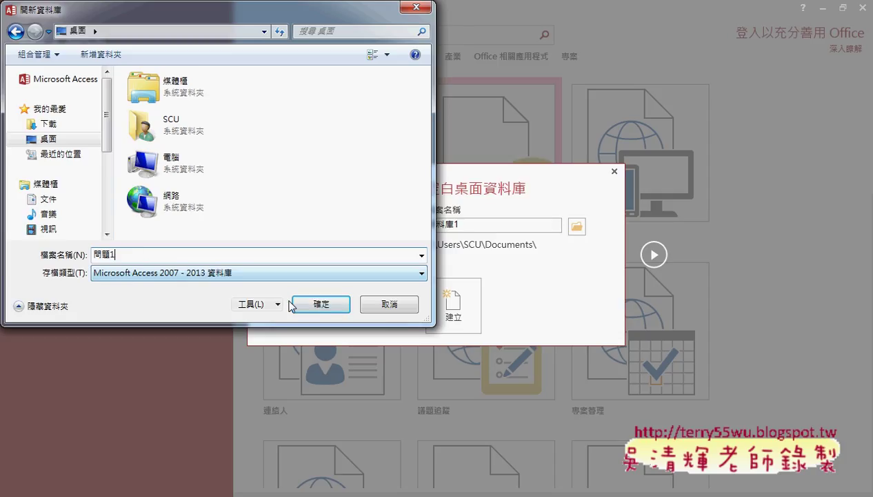
double_click(117, 254)
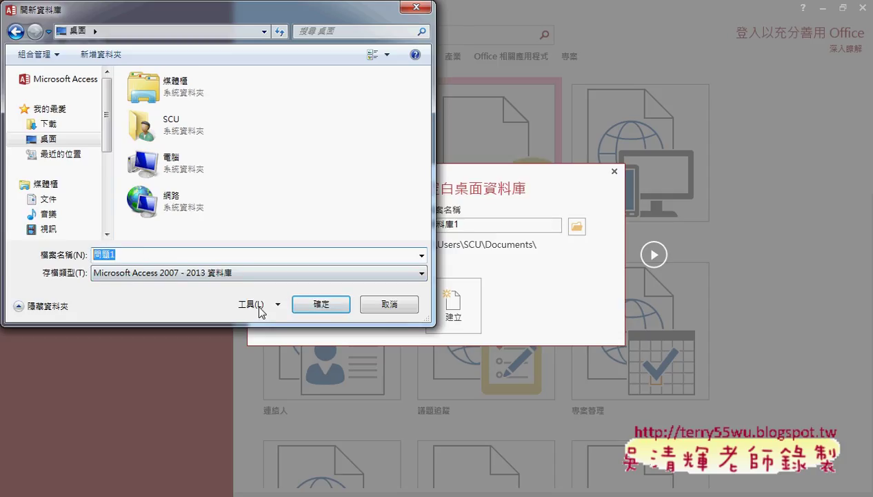
double_click(458, 224)
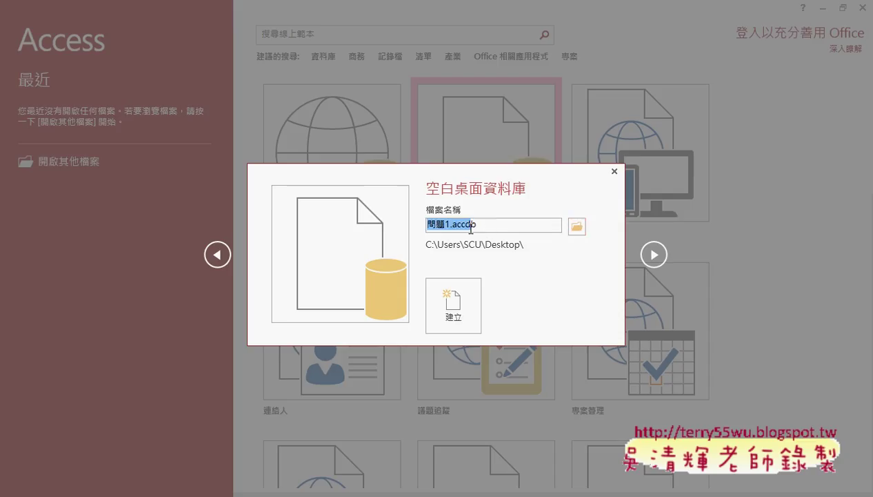
click(490, 227)
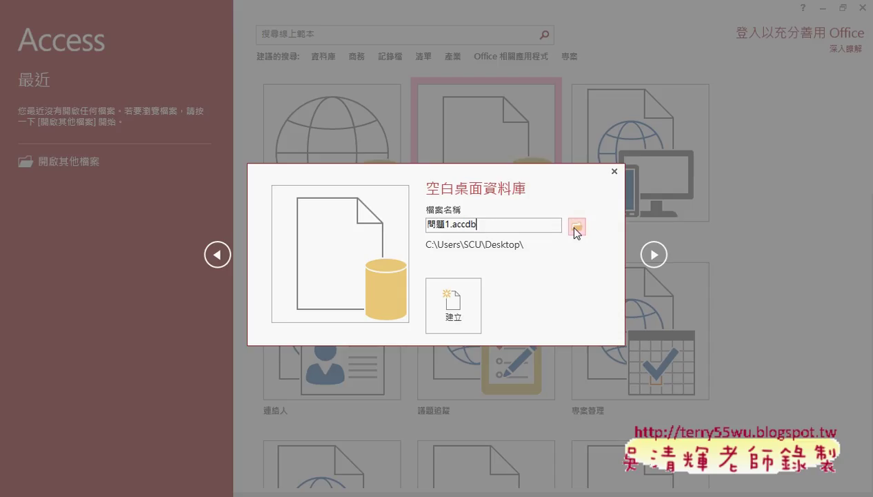
click(469, 306)
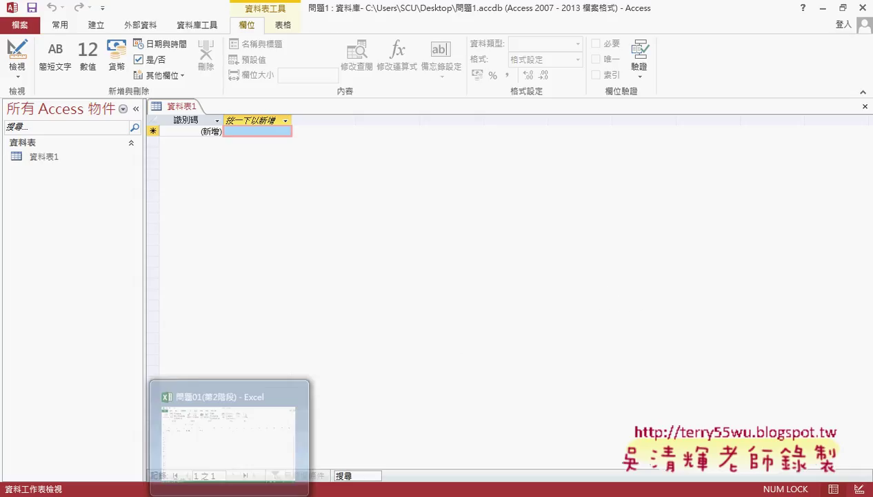
Step: Save 資料表1 under its default name and show it in Design view
click(225, 453)
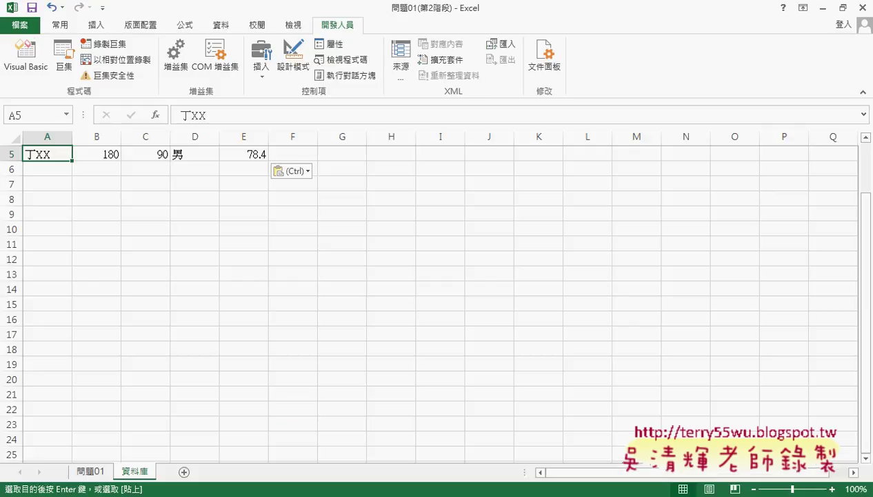
key(alt+Tab)
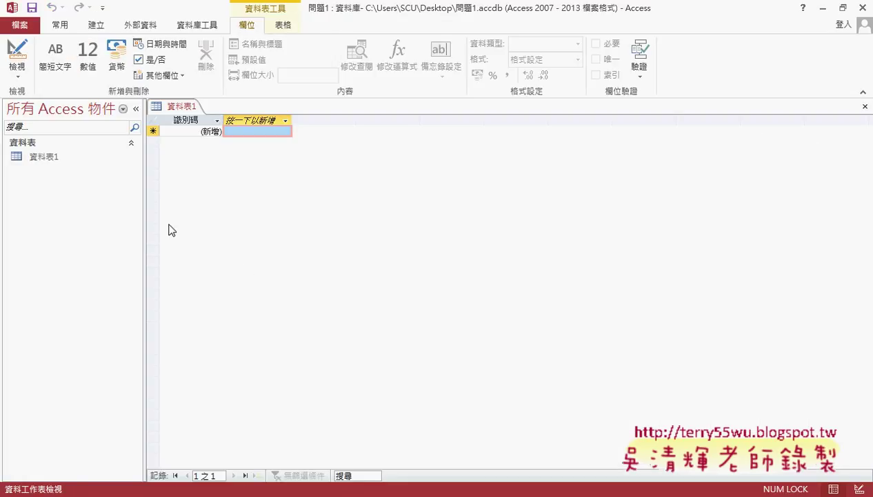
right_click(65, 159)
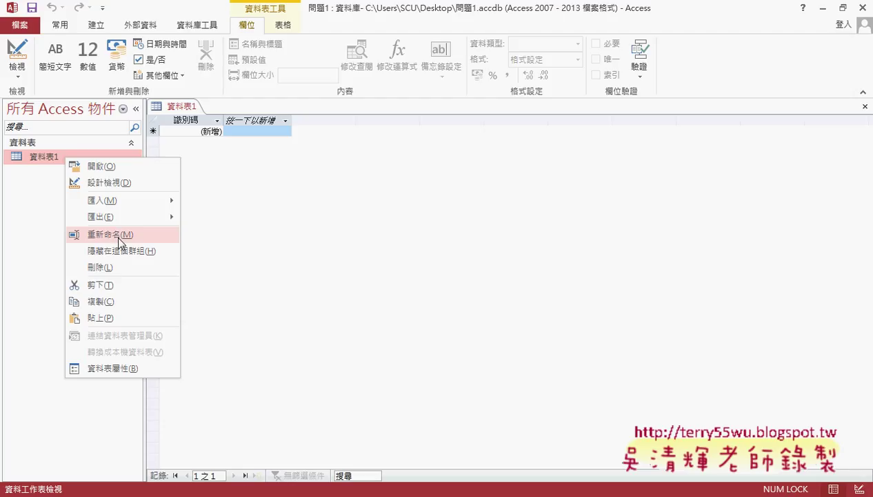
click(129, 173)
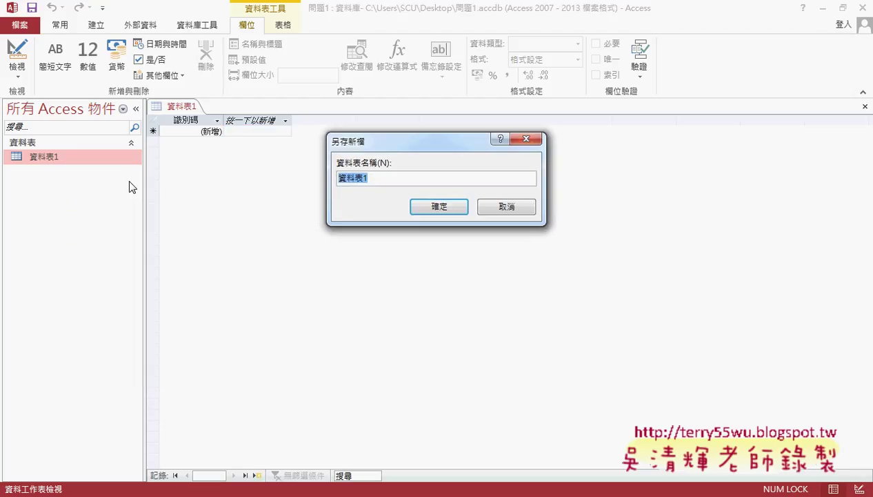
click(449, 203)
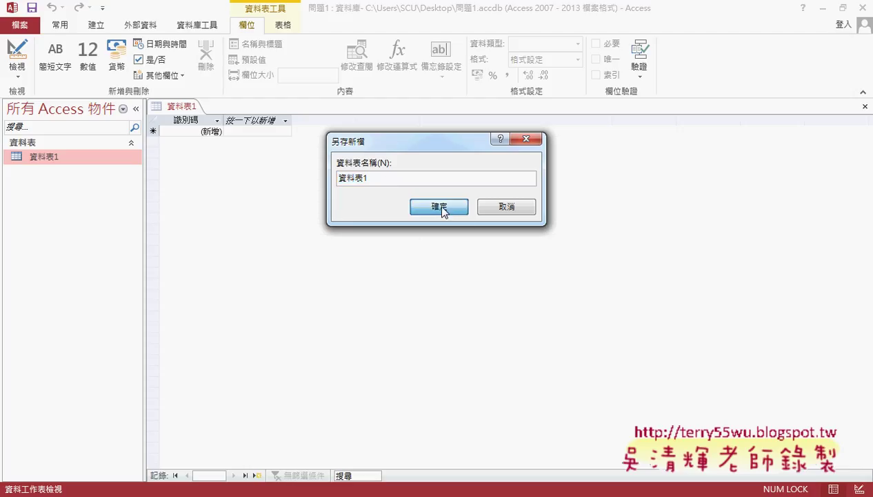
click(437, 204)
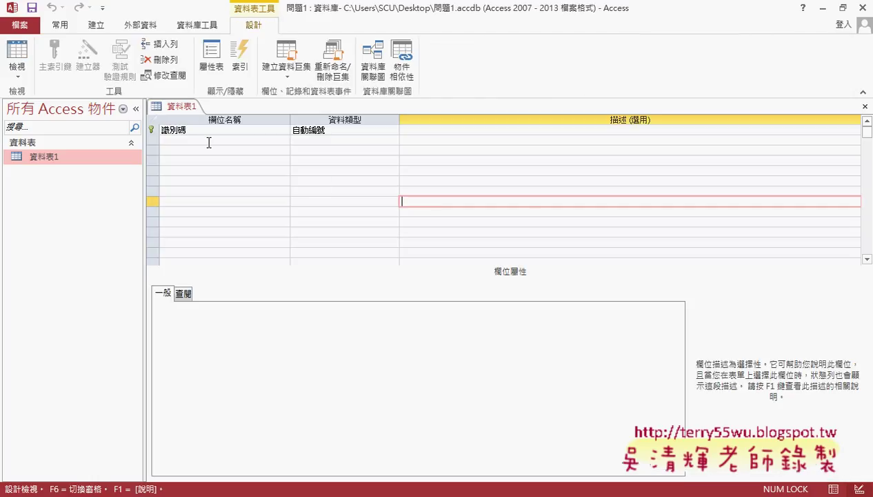
Step: Inspect the 識別碼 AutoNumber field and empty rows in the 資料表1 design grid
click(200, 130)
click(204, 138)
click(205, 131)
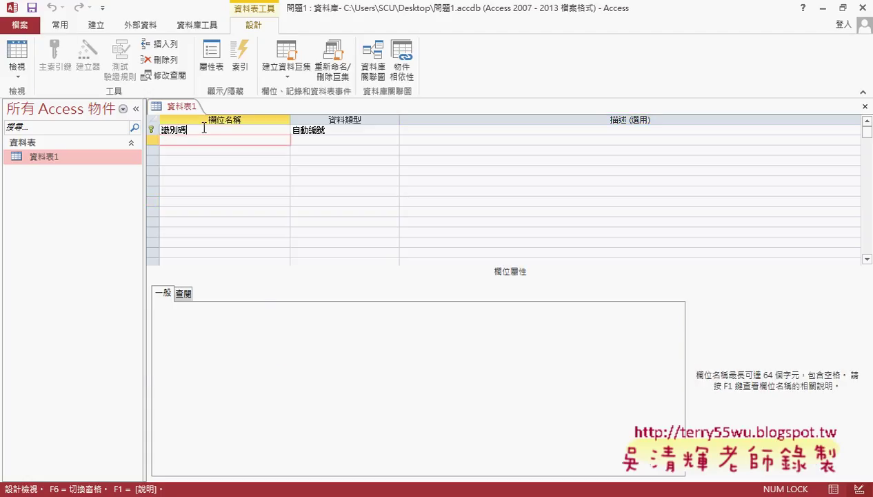
click(347, 131)
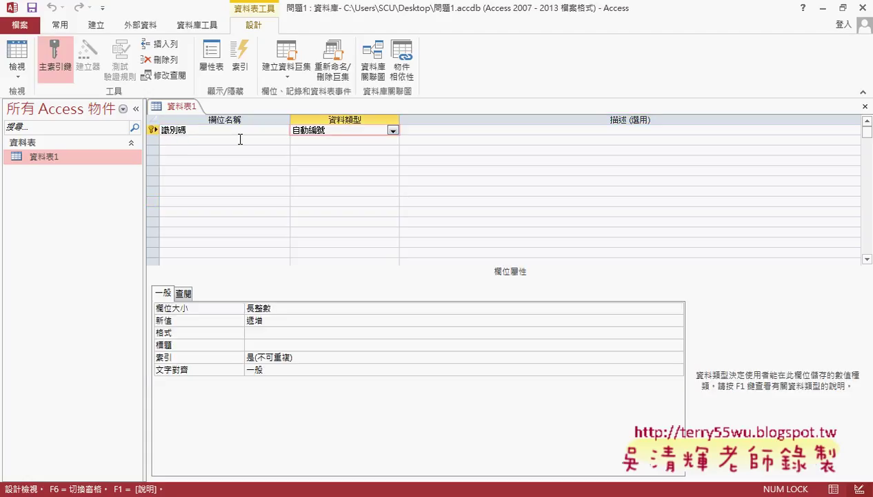
click(186, 139)
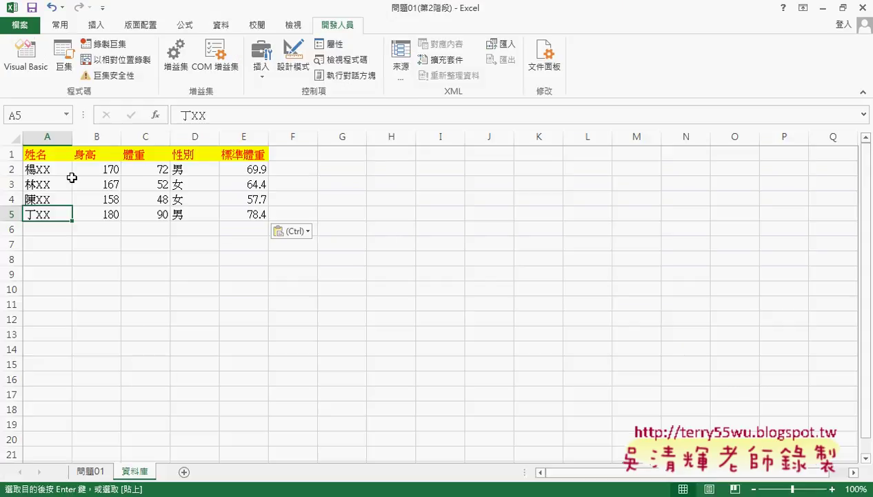
Step: Check the Excel headings 姓名 and 身高, then close the 資料表1 design tab
click(35, 150)
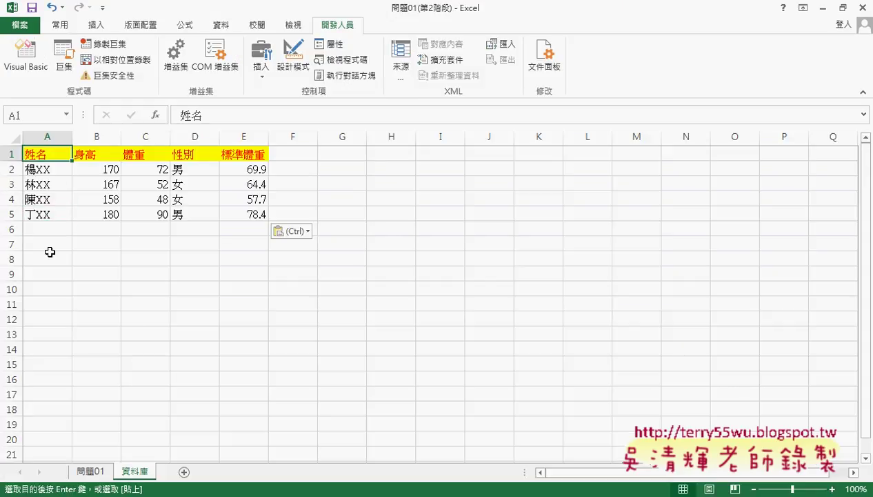
click(97, 153)
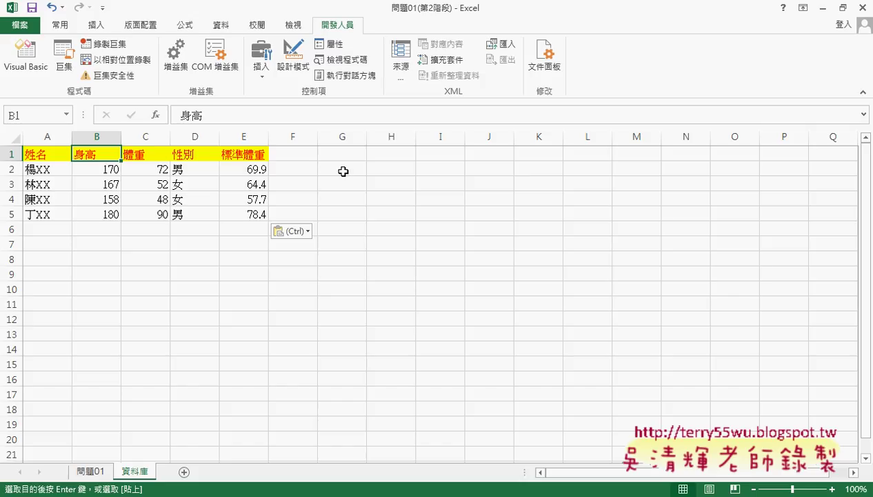
key(alt+Tab)
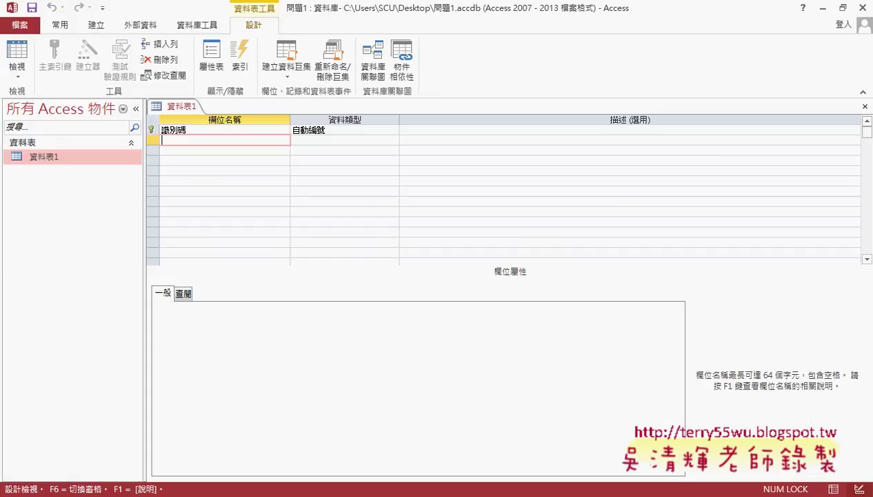
right_click(177, 107)
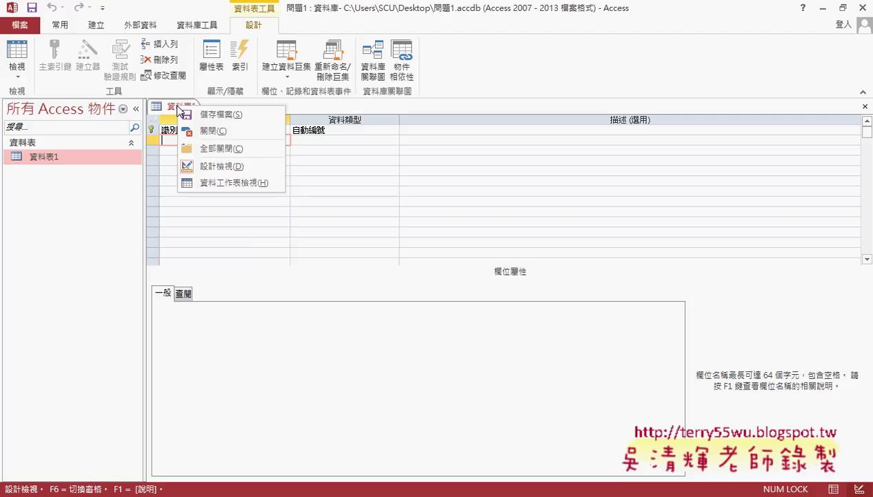
click(214, 132)
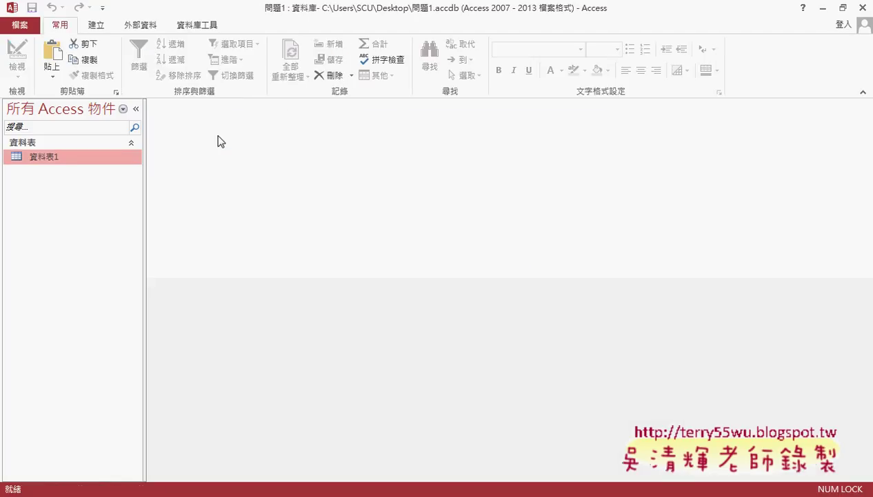
Step: Look over Access's import/export commands, then bring the Excel weight-table workbook forward
click(143, 29)
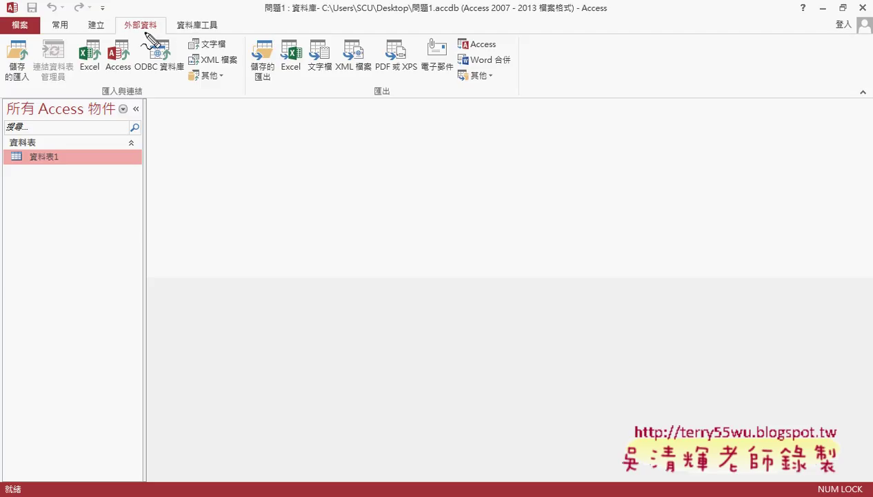
drag(146, 33, 152, 40)
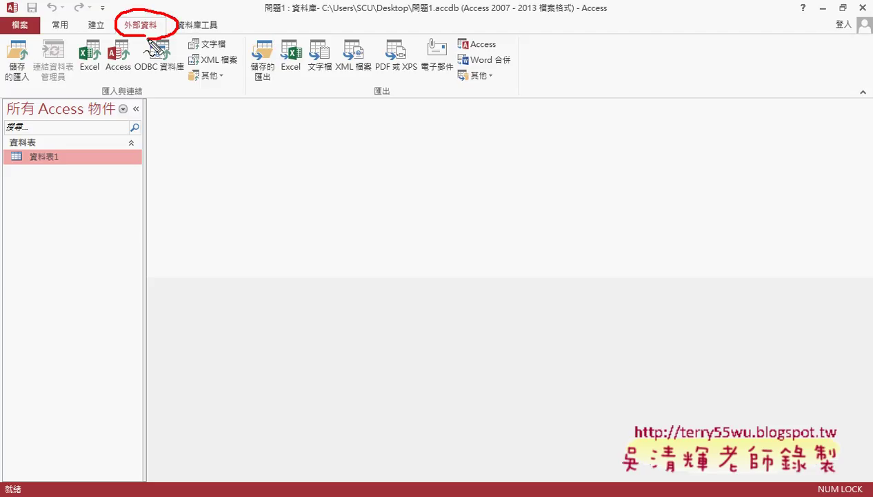
drag(84, 89, 80, 91)
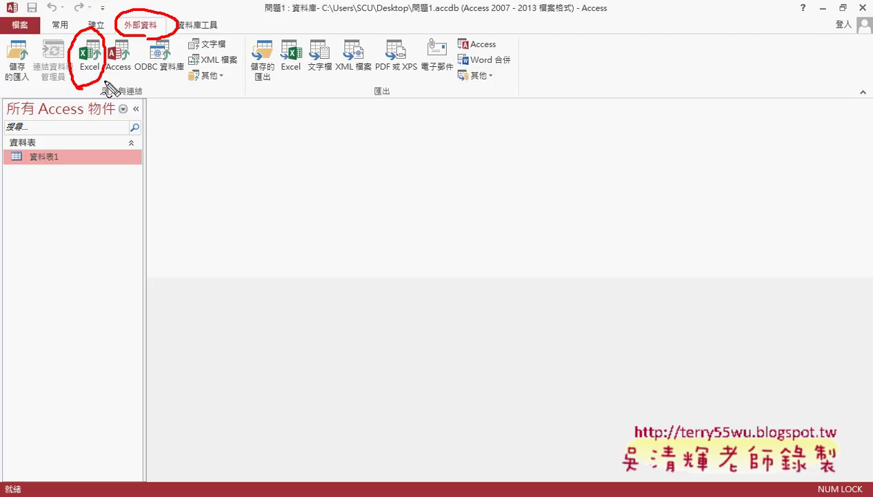
key(Escape)
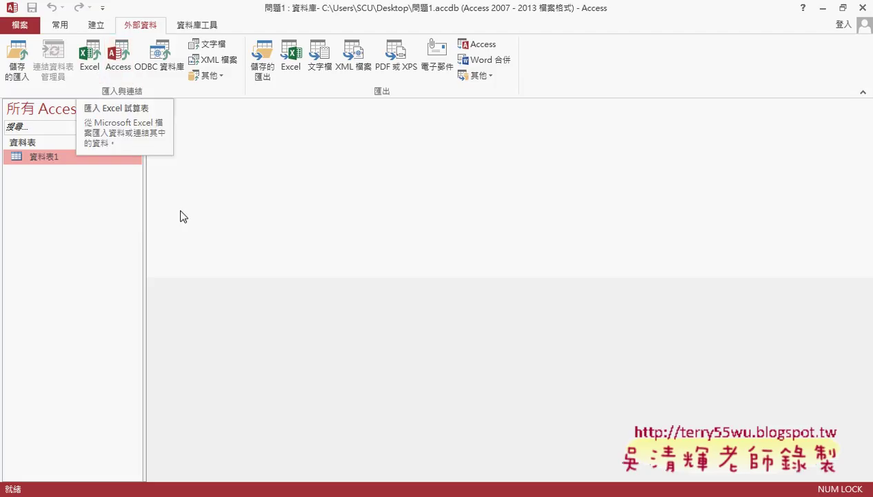
click(228, 491)
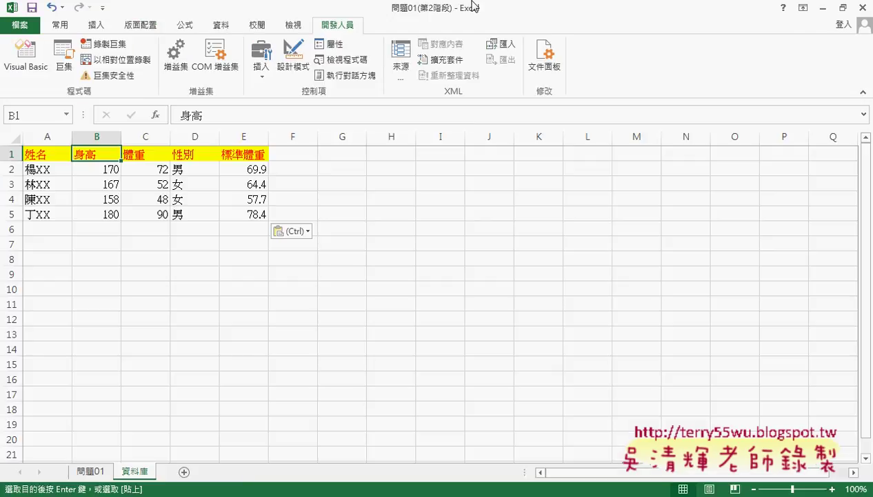
Step: Save 問題01(第2階段) as a macro-enabled workbook on the Desktop, then minimize Excel
click(27, 26)
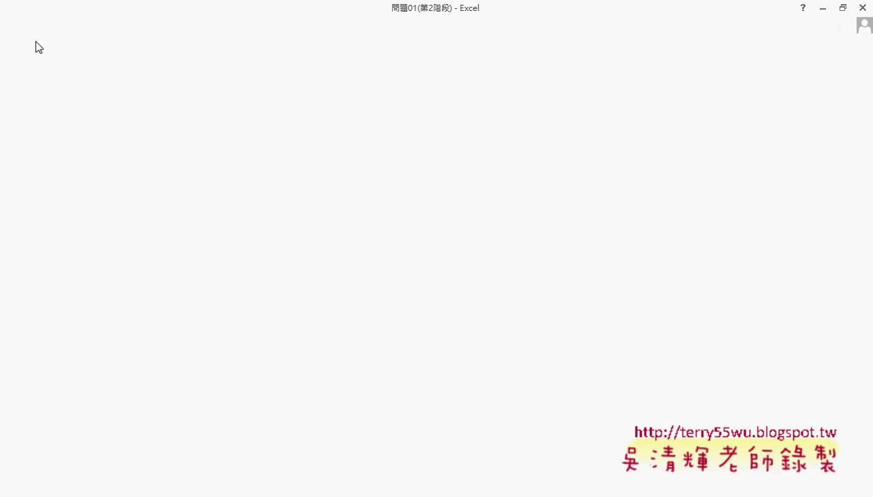
click(57, 160)
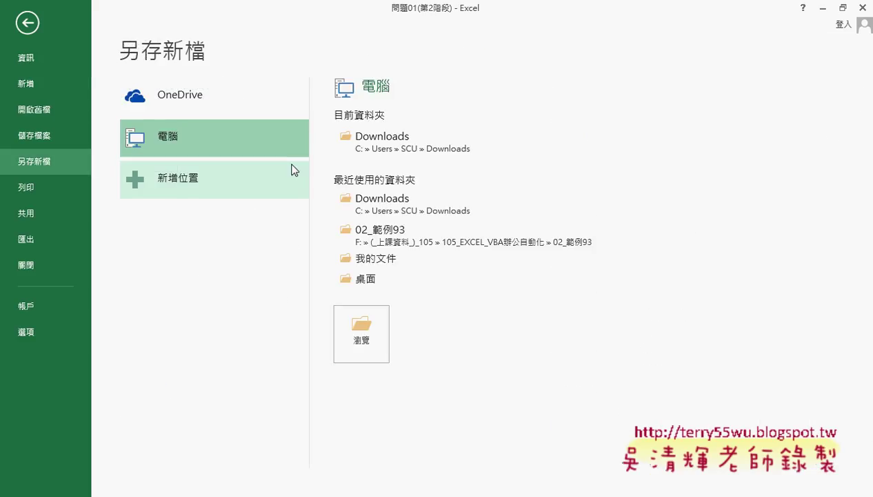
click(360, 333)
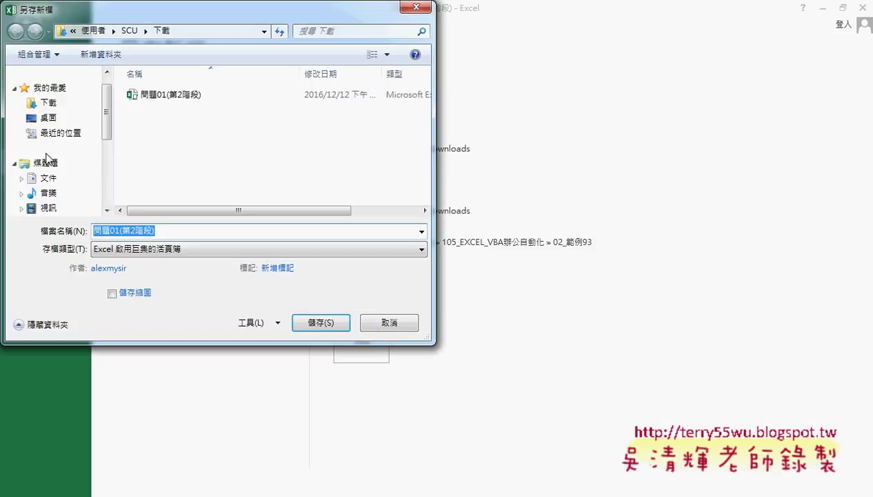
click(48, 117)
click(324, 323)
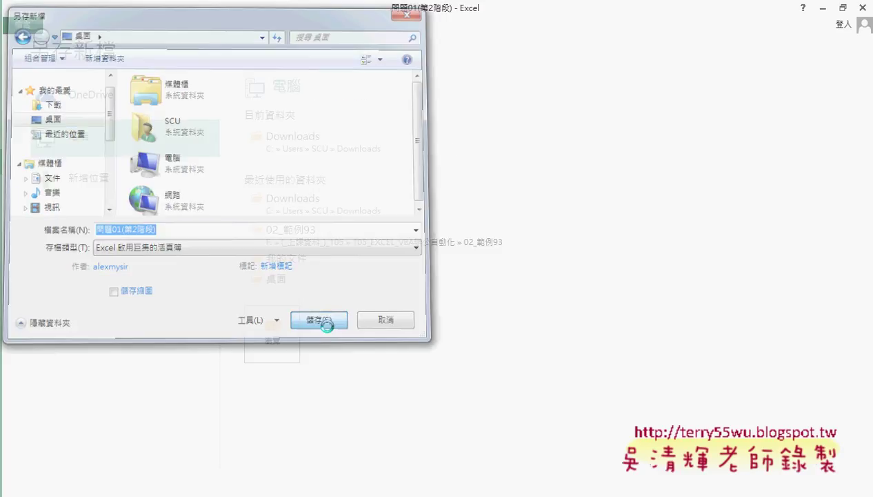
click(820, 8)
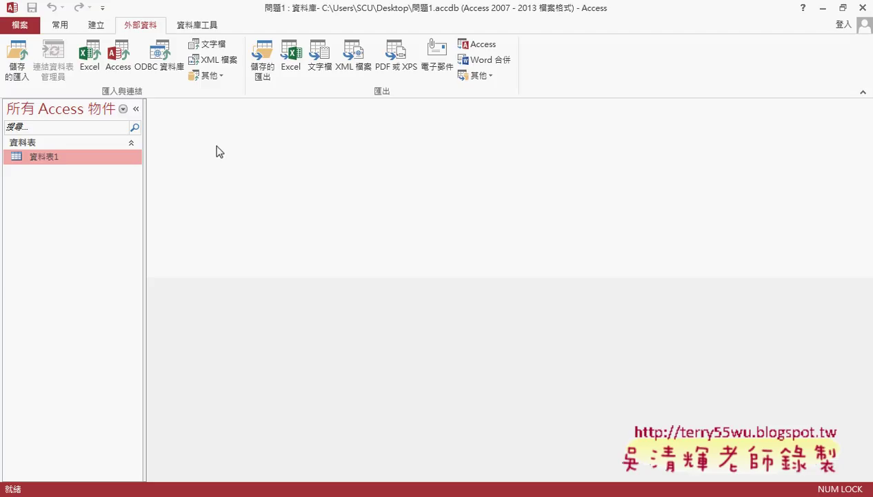
Step: Start an Excel import in Access using the Desktop workbook 問題01(第2階段) as the source
click(95, 73)
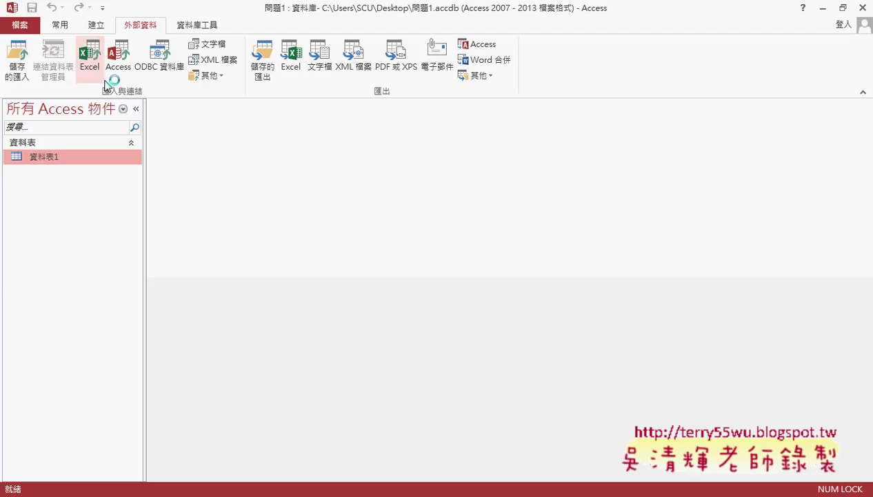
click(627, 158)
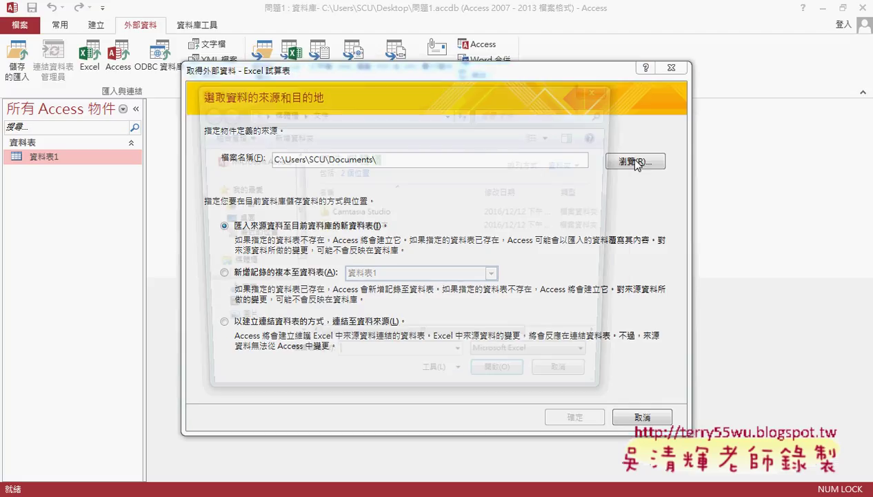
click(234, 219)
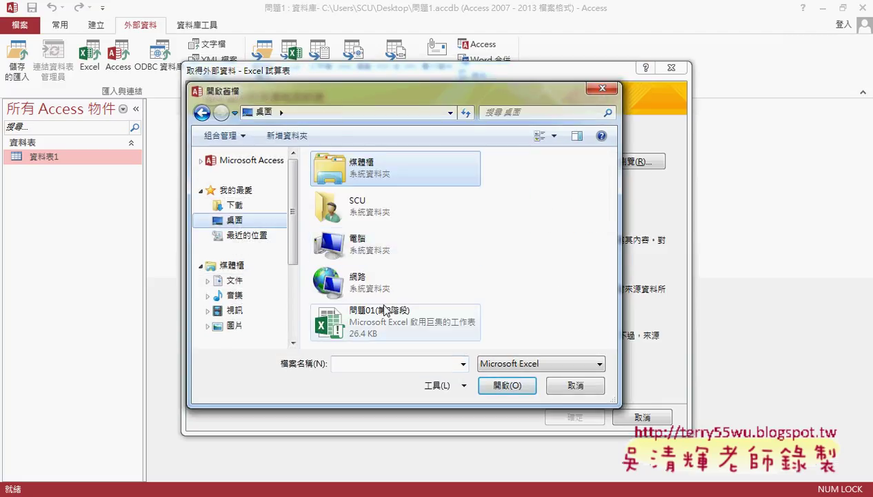
double_click(366, 323)
click(550, 419)
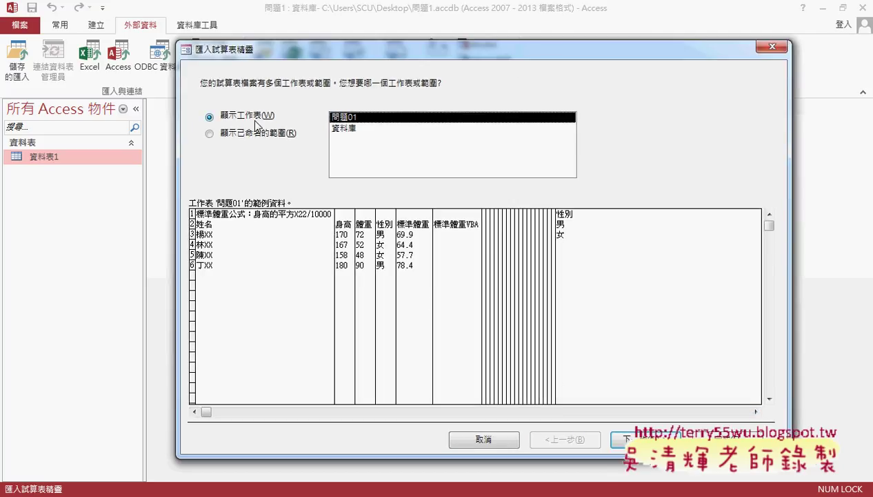
Step: Preview the sheets, choose the 資料庫 worksheet, and advance the wizard
click(349, 131)
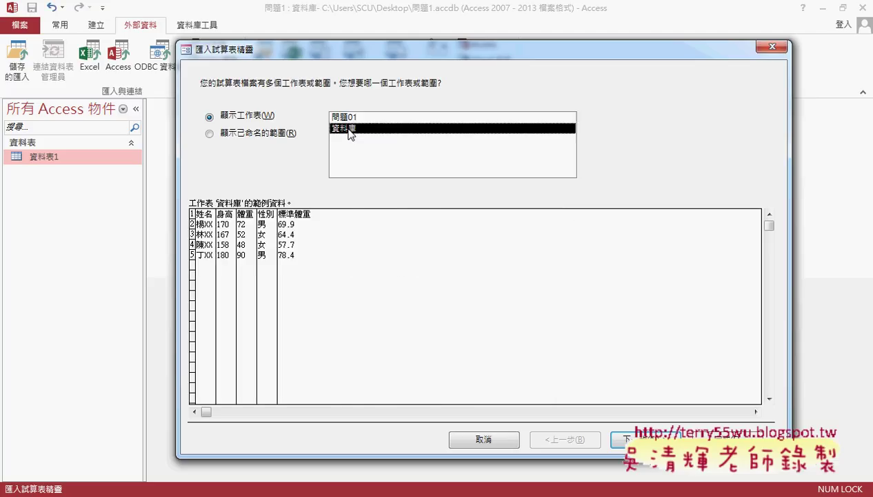
click(361, 119)
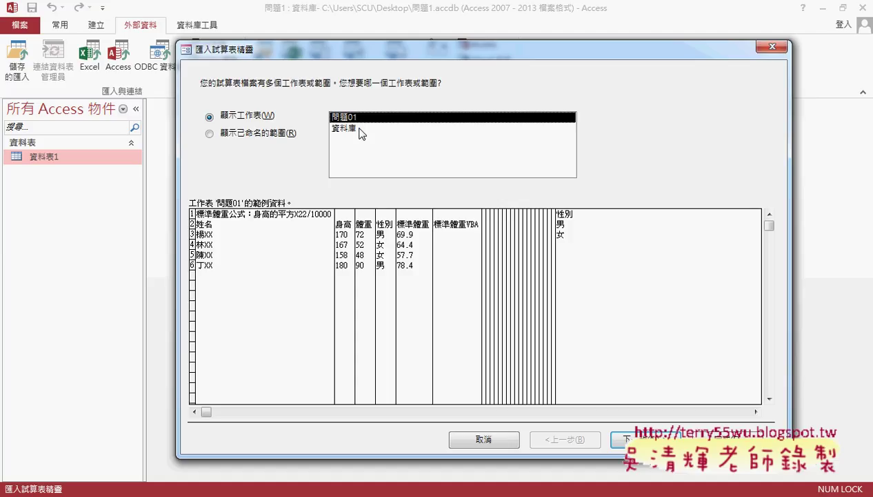
click(358, 129)
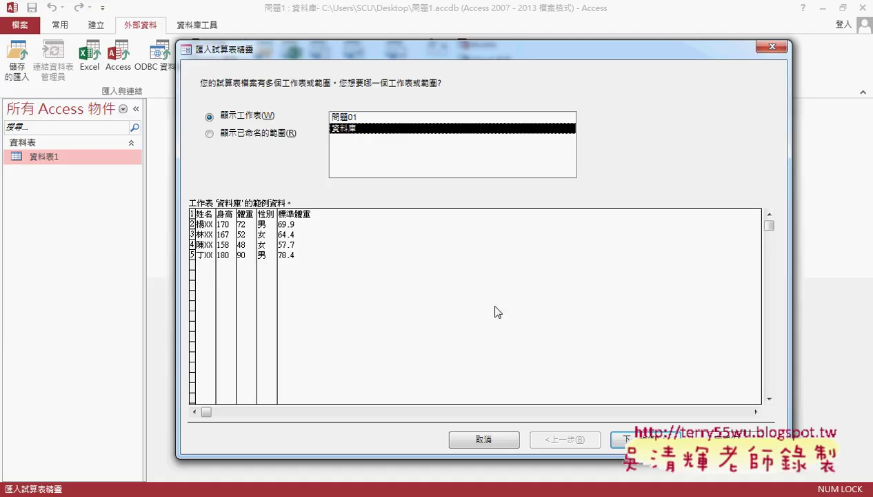
click(624, 439)
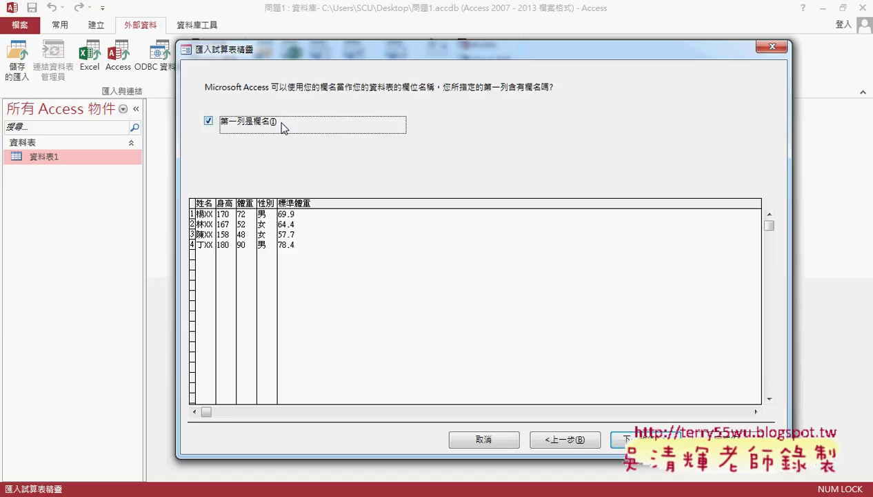
Step: Keep 'First Row Contains Column Headings' checked after toggling it, then continue to field options
click(206, 122)
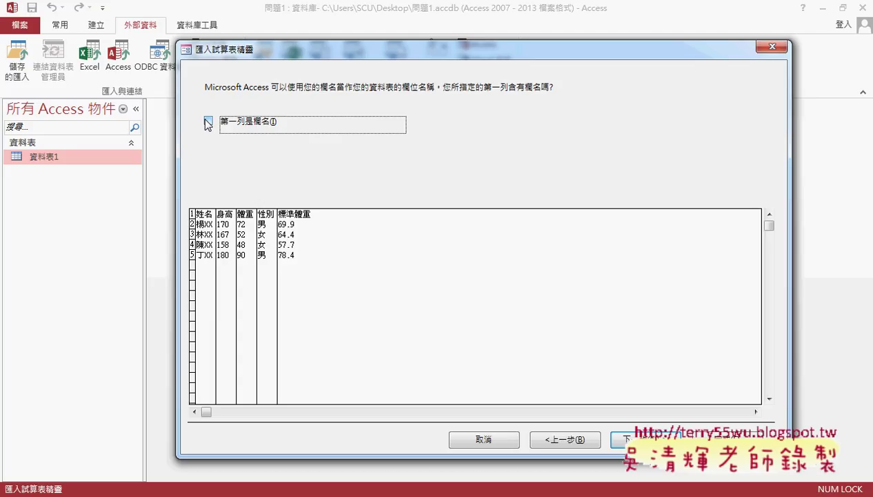
click(207, 123)
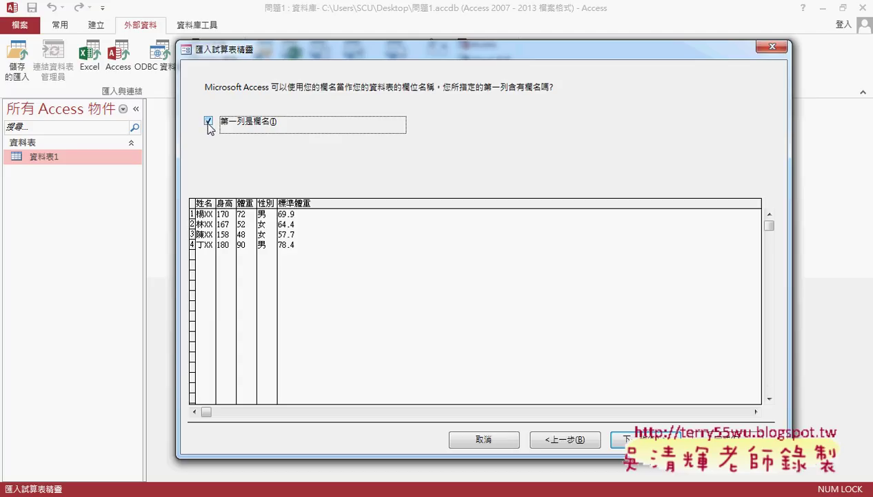
click(621, 440)
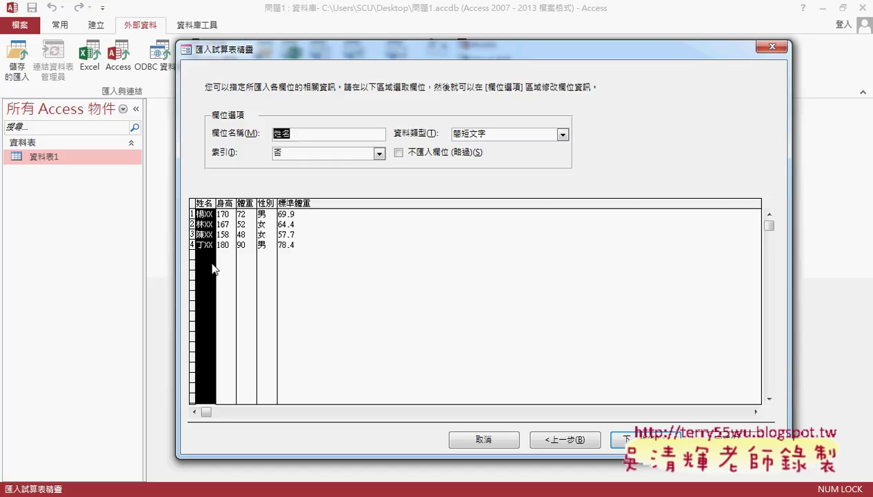
Step: Keep 姓名 as short text and set 身高 to integer after trying long integer
click(562, 135)
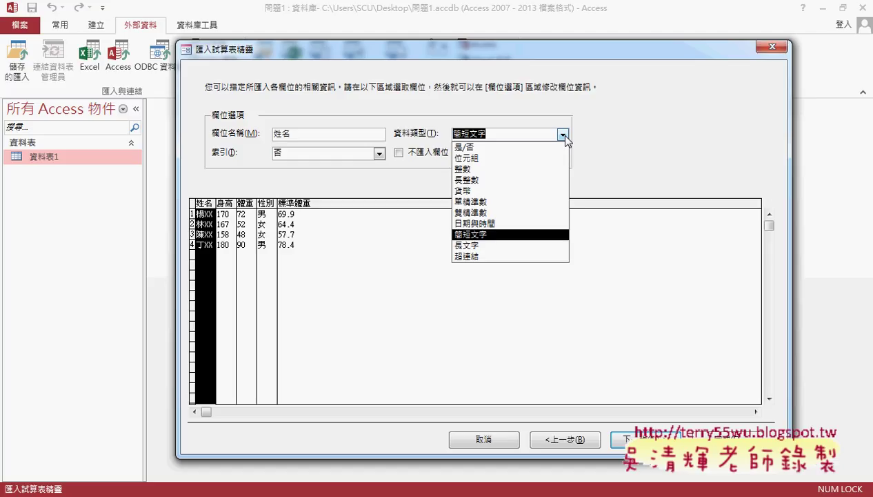
click(490, 235)
click(229, 248)
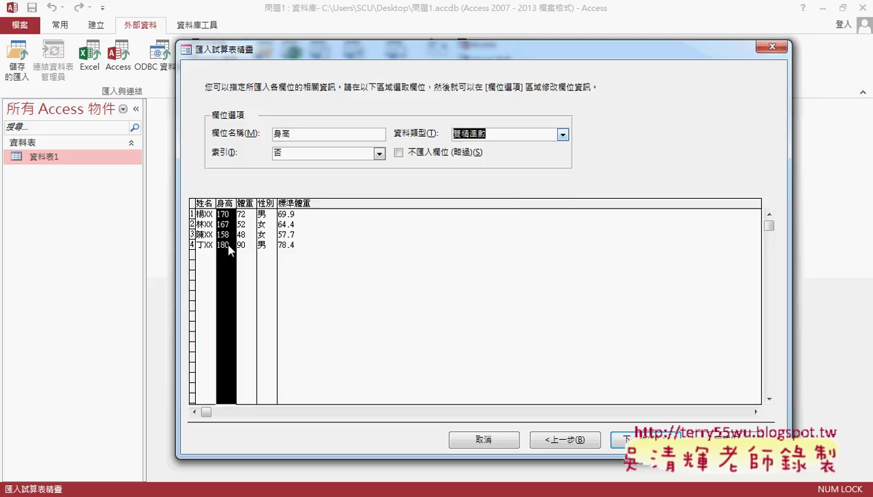
click(562, 135)
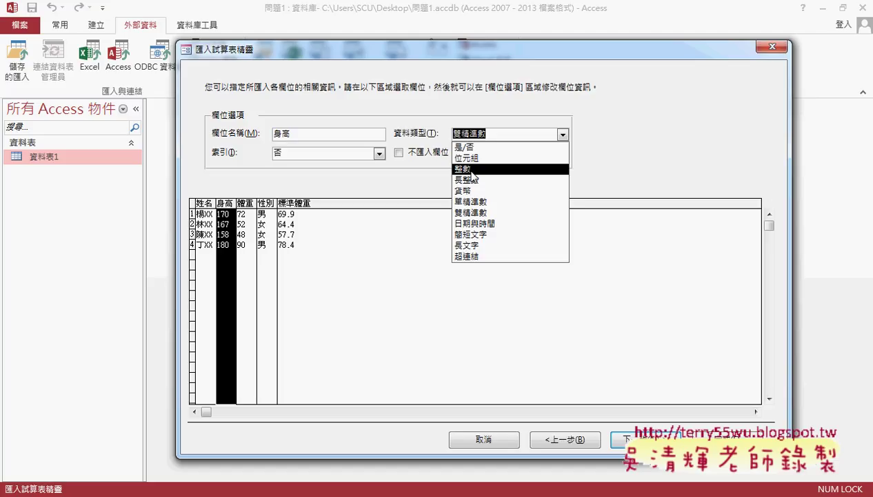
click(473, 170)
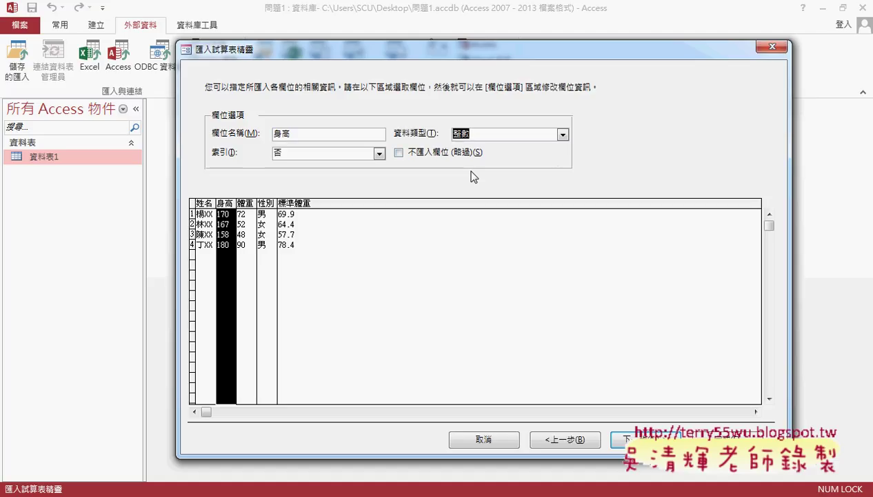
click(563, 135)
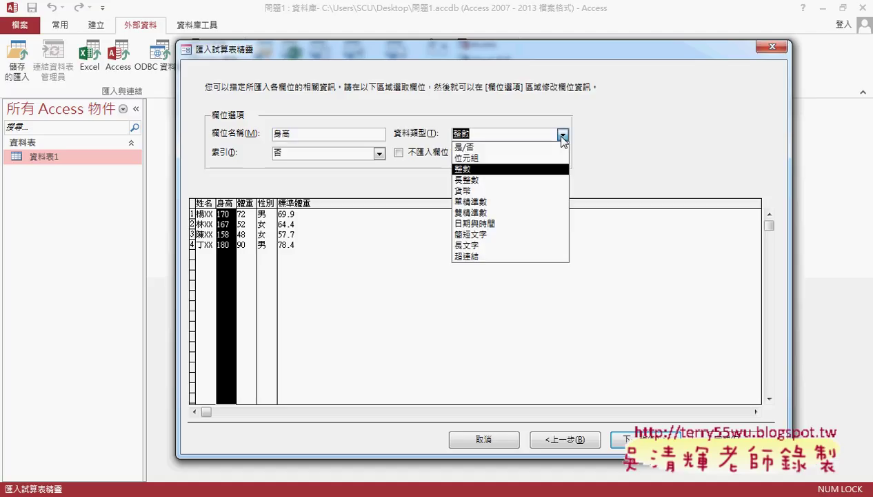
click(554, 180)
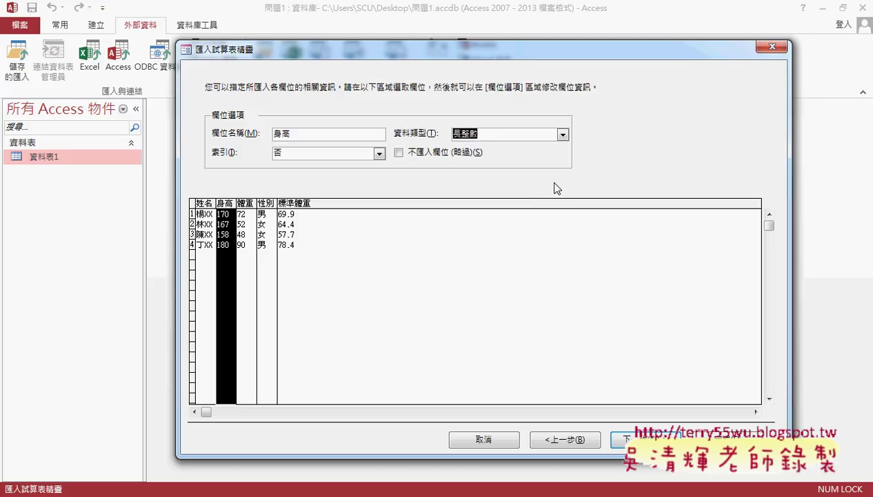
click(561, 134)
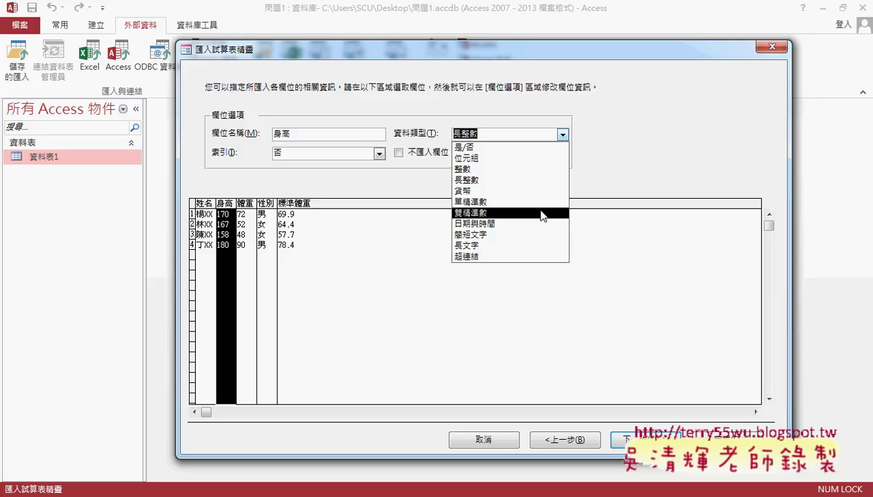
click(464, 169)
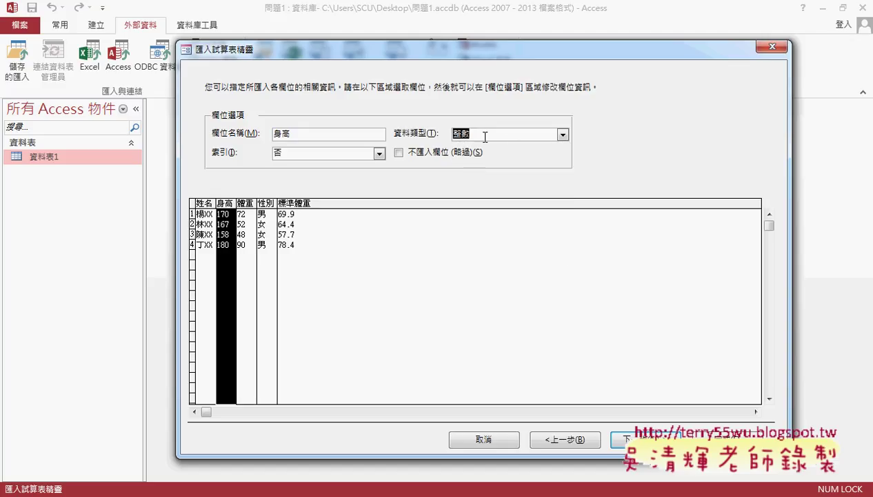
Step: Set 標準體重's data type to 單精準數, then recheck the 姓名 and 身高 settings
click(244, 237)
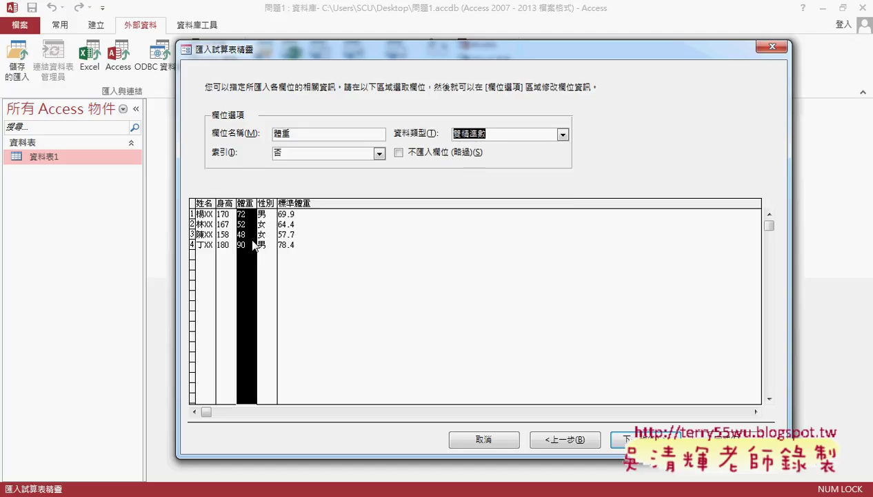
click(287, 238)
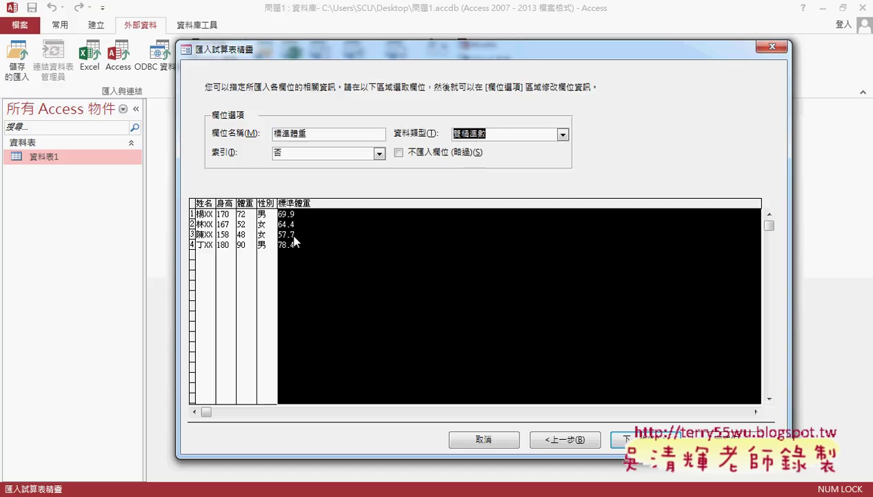
click(563, 135)
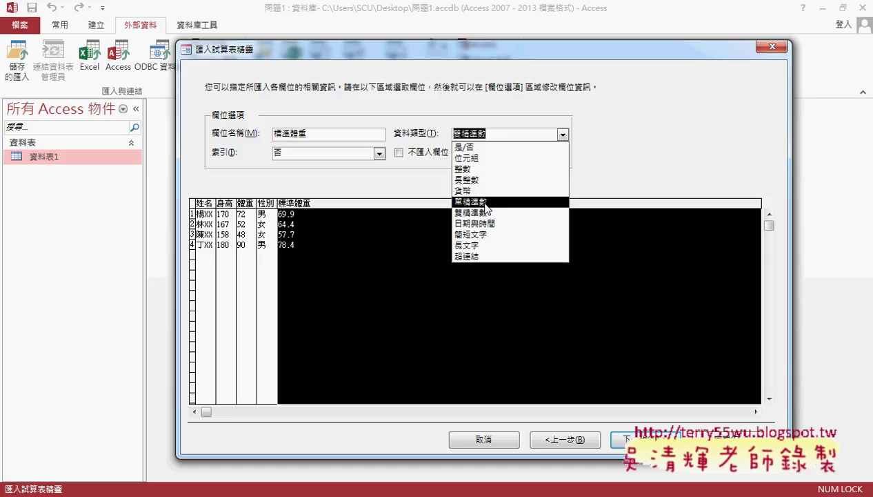
click(485, 202)
click(560, 135)
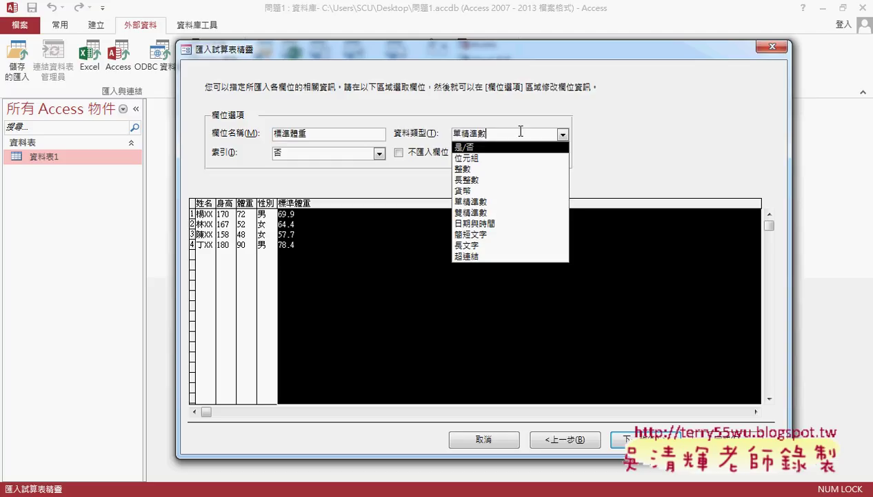
click(611, 142)
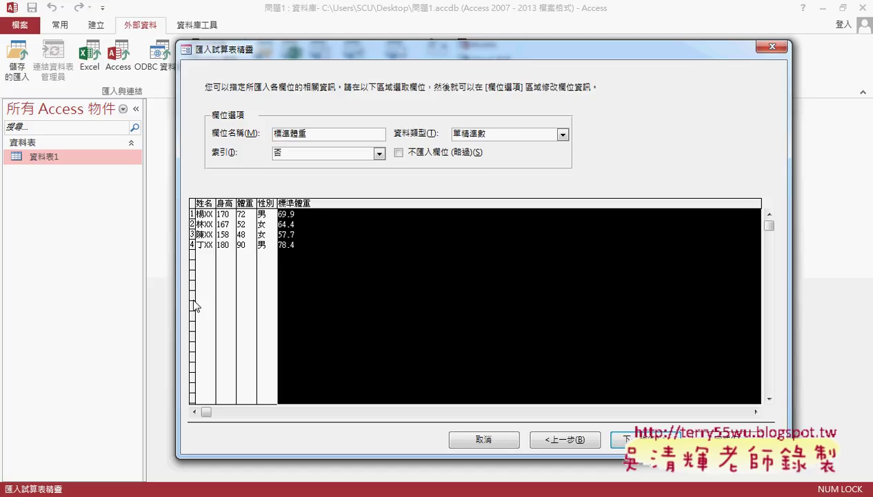
click(204, 282)
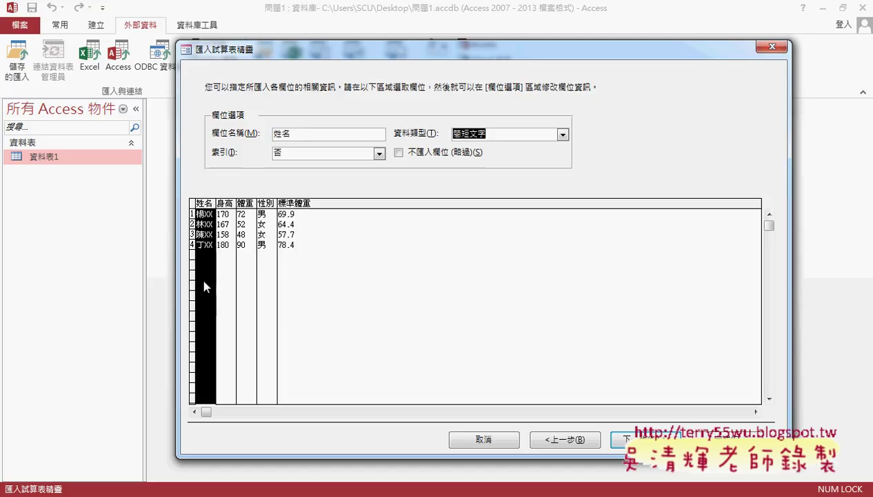
click(233, 284)
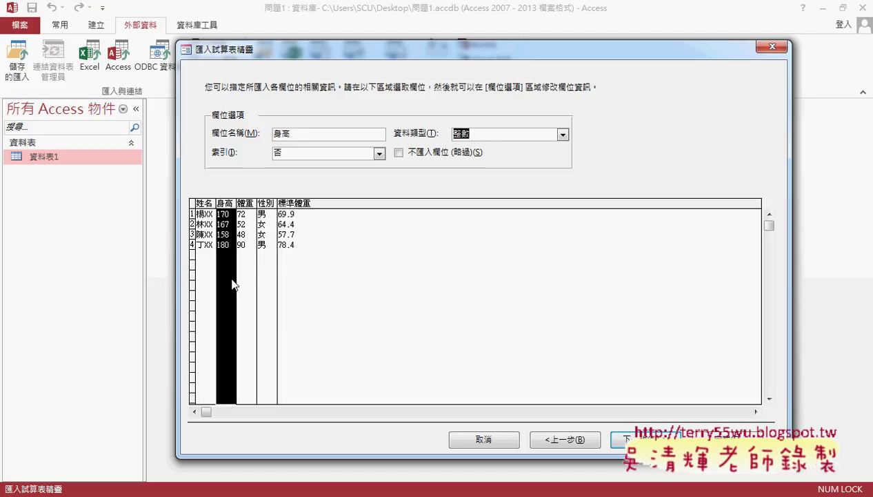
Step: Dismiss the Access help window and advance the wizard to the primary-key step
key(F1)
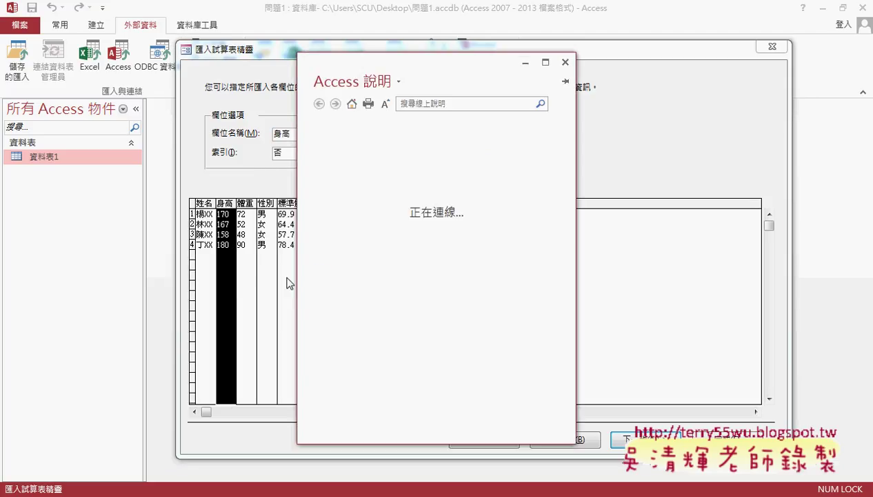
drag(469, 64, 536, 53)
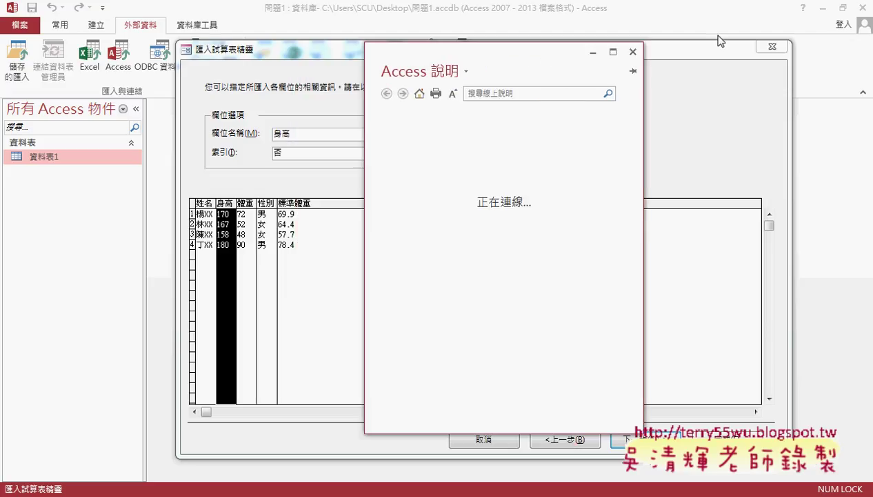
drag(717, 40, 656, 59)
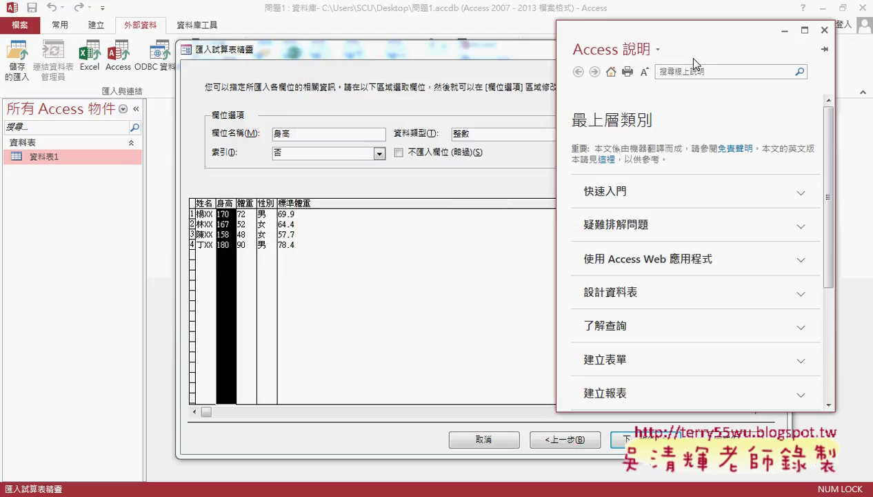
drag(835, 199, 858, 200)
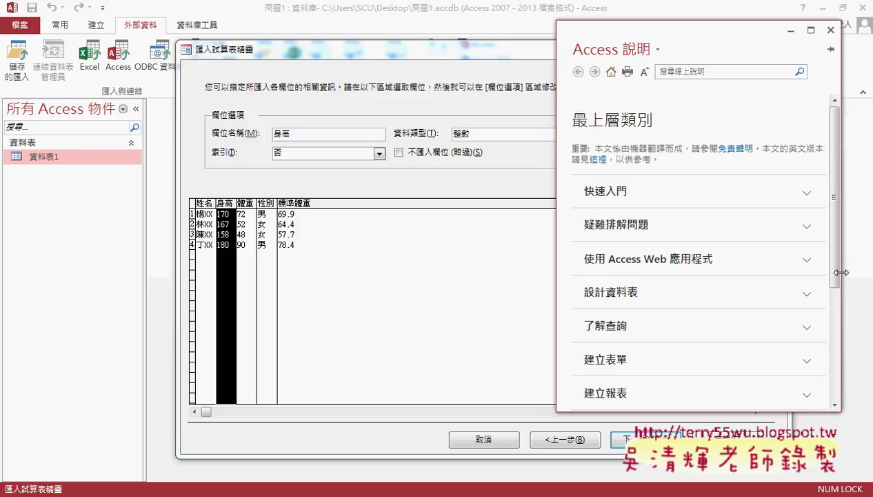
mouse_move(852, 253)
mouse_down()
mouse_move(854, 300)
mouse_move(654, 92)
mouse_up()
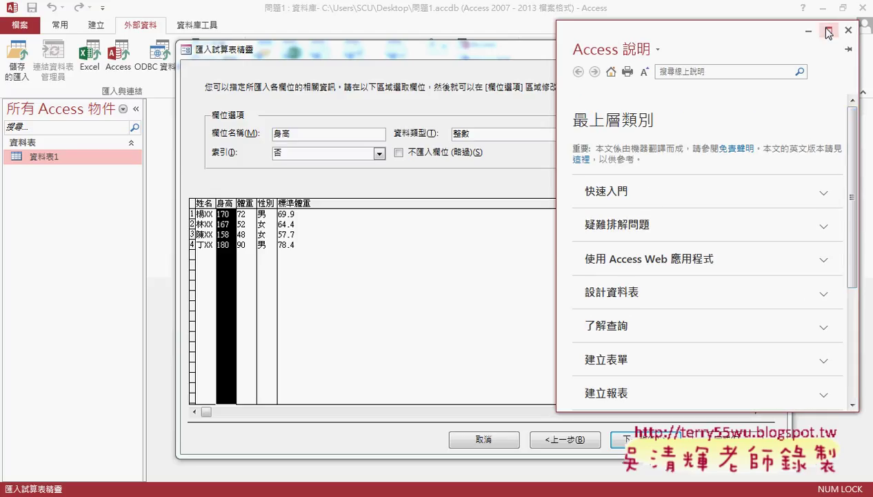
click(848, 30)
click(629, 439)
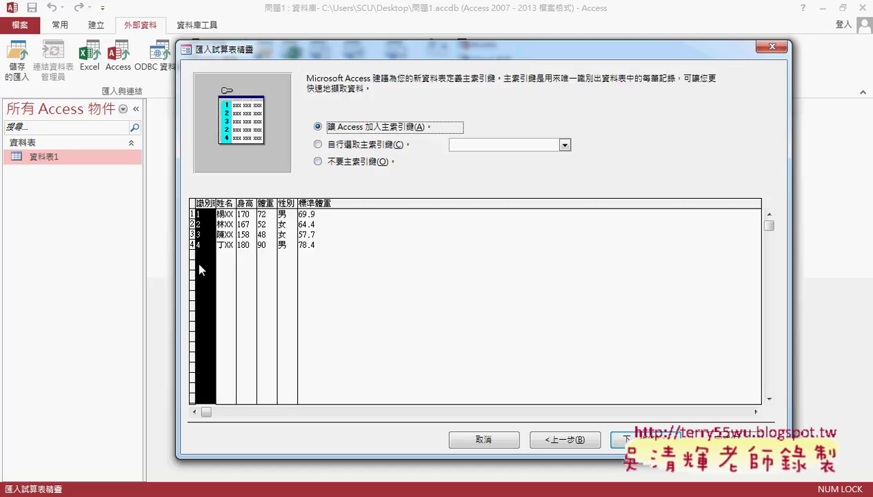
Step: Choose no primary key and name the new import table 問題1
click(348, 163)
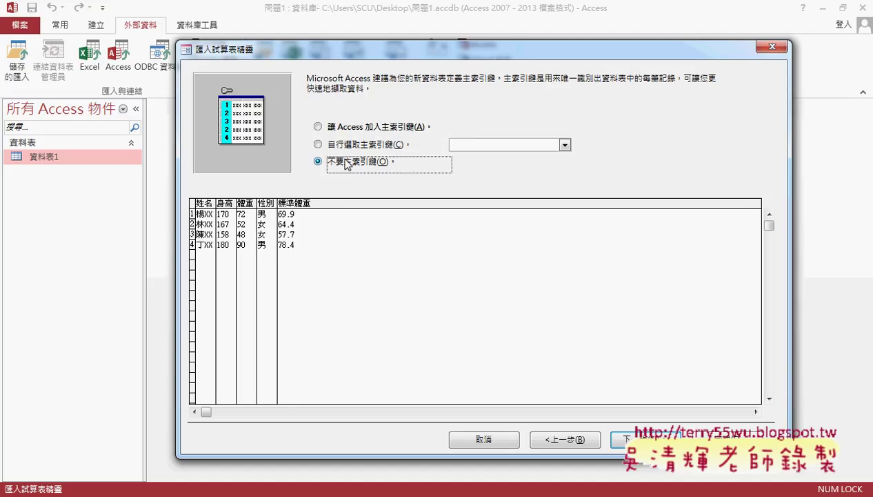
click(628, 439)
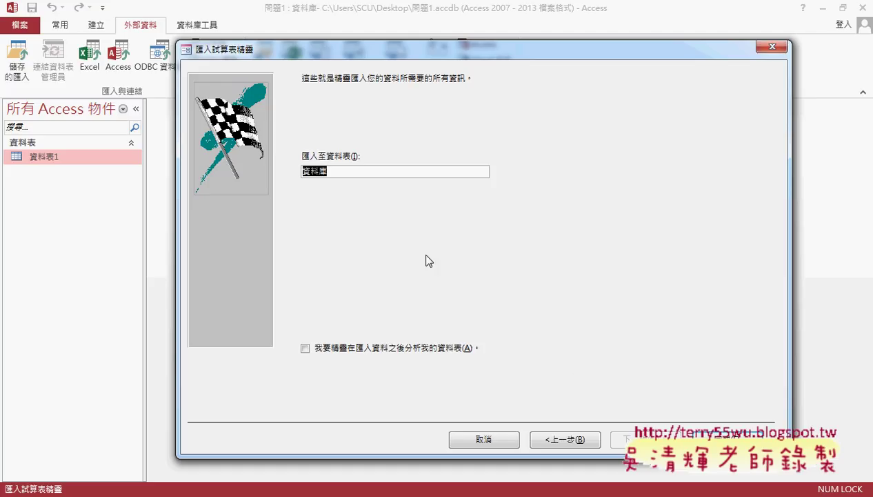
text(問題)
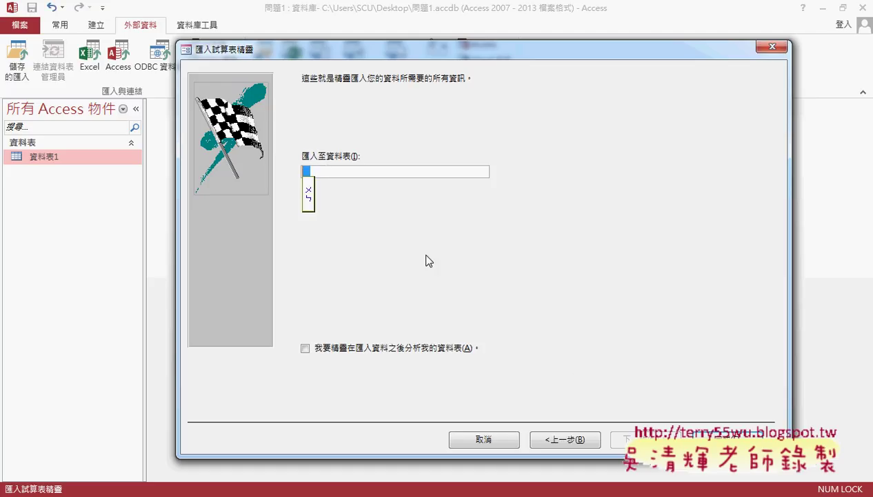
text(1)
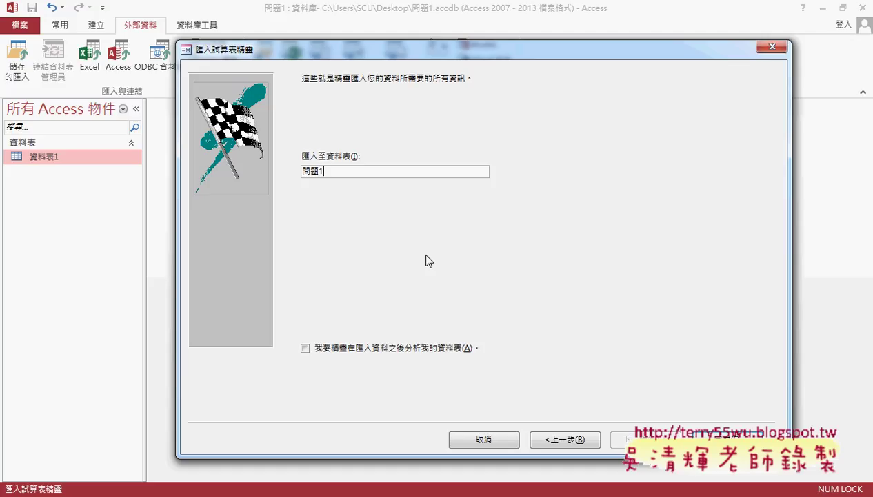
Step: Finish the import without saving steps, open table 問題1, and select its four records
click(703, 439)
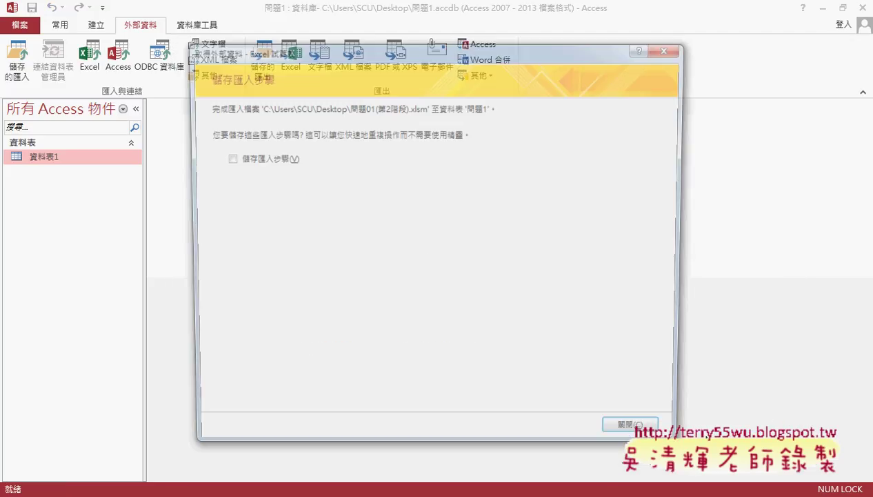
click(629, 424)
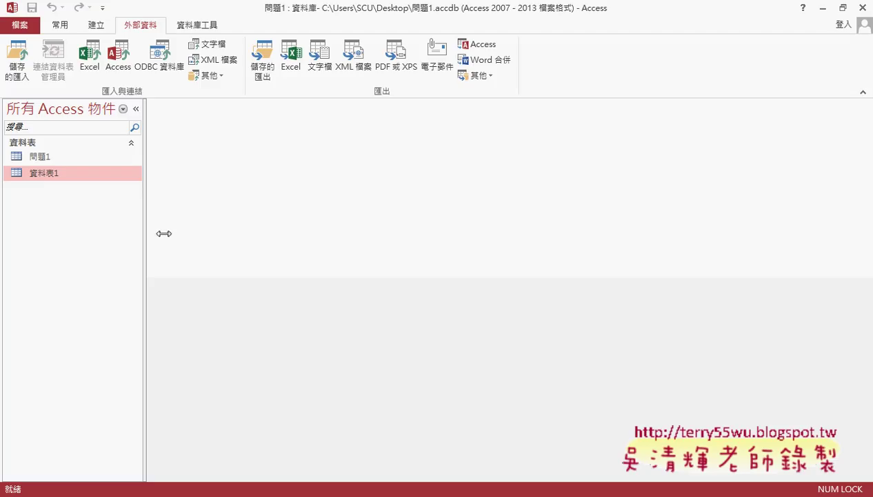
double_click(67, 155)
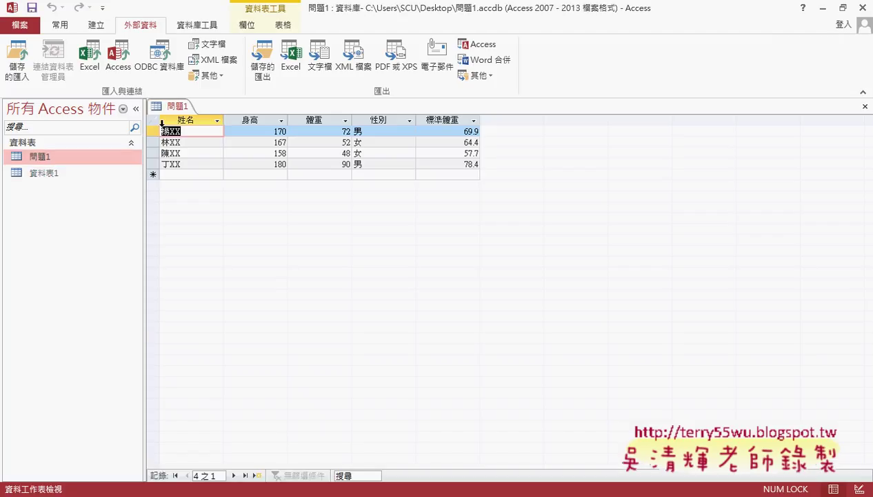
drag(155, 133, 152, 165)
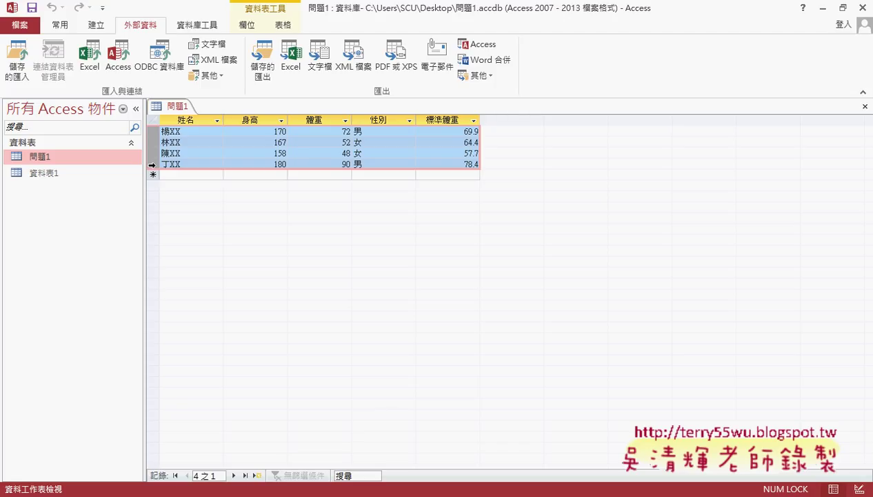
Step: Return to Excel, show the 問題01 sheet, and launch the 標準體重計算 form
key(alt+Tab)
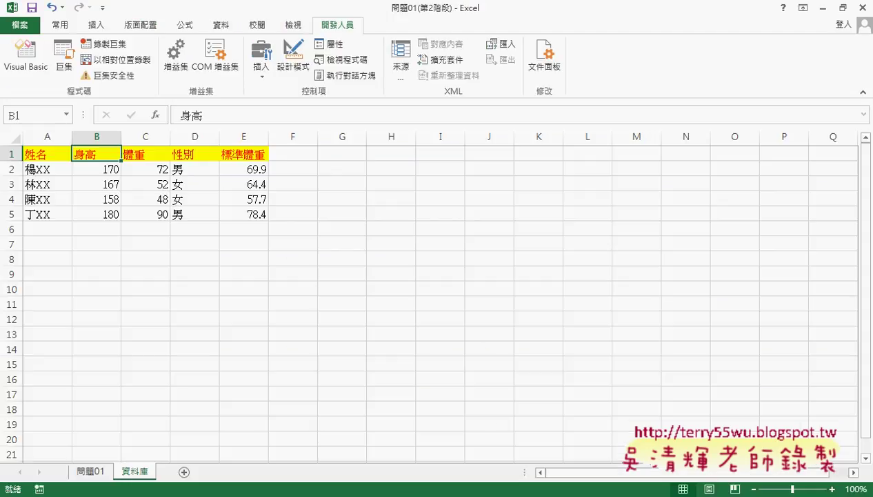
click(97, 471)
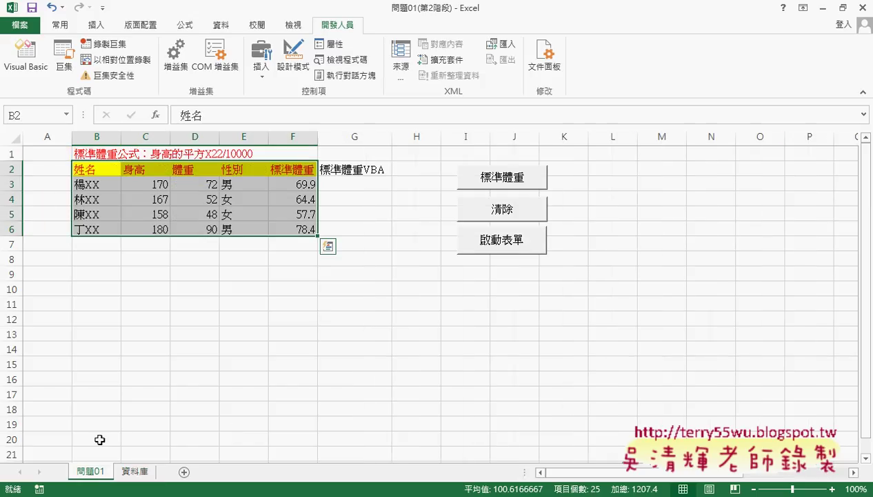
click(492, 247)
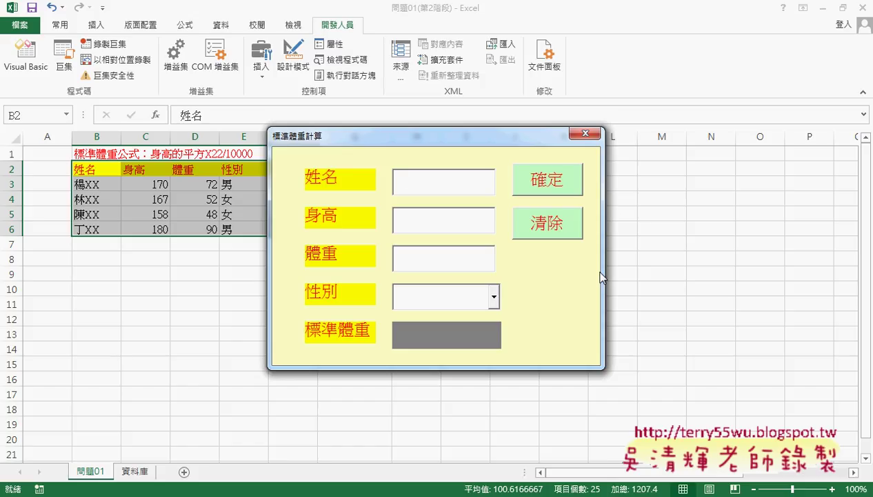
Step: Mark the blank area beside the form and draw an arrow from the last table row to it
drag(516, 254, 578, 275)
drag(521, 281, 585, 281)
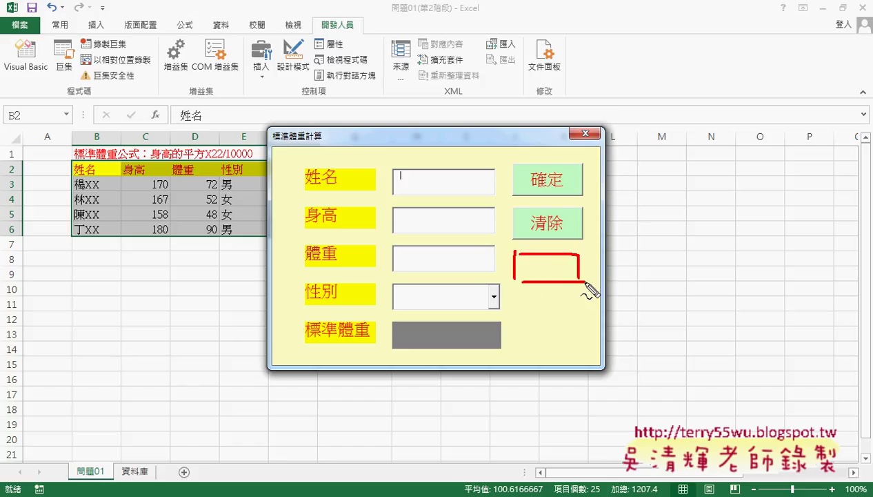
mouse_move(66, 223)
mouse_down()
mouse_move(67, 233)
mouse_move(256, 236)
mouse_up()
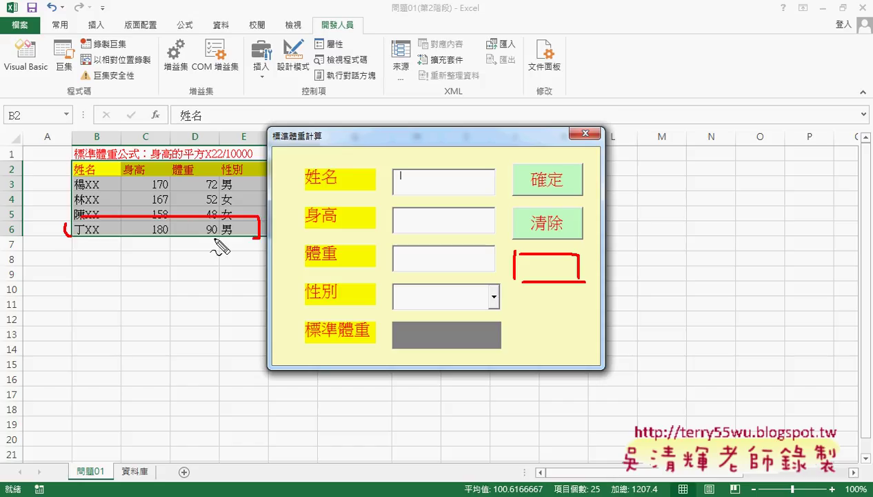
mouse_move(93, 243)
mouse_down()
mouse_move(222, 243)
mouse_move(317, 227)
mouse_move(308, 236)
mouse_move(336, 276)
mouse_up()
mouse_move(342, 228)
mouse_down()
mouse_move(372, 219)
mouse_move(338, 259)
mouse_up()
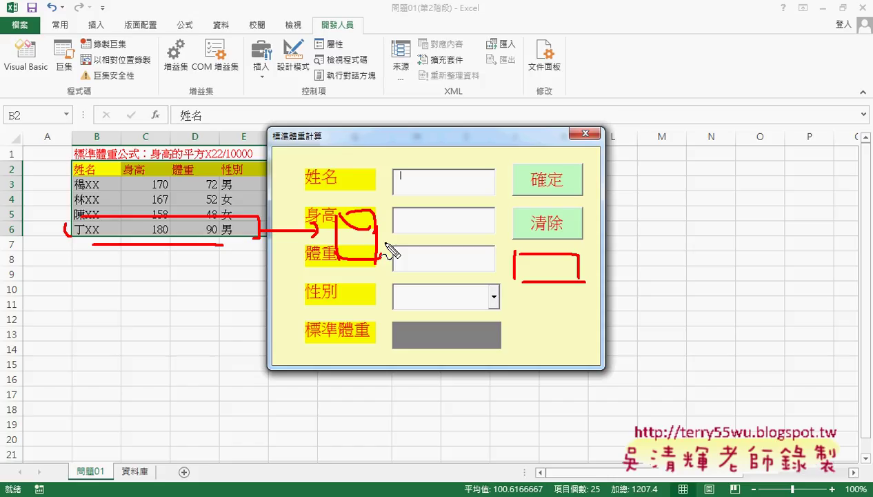
Step: Circle the data table and handwrite 'ADO' and 'SQL' underlined beneath it
mouse_move(238, 240)
mouse_down()
mouse_move(96, 241)
mouse_move(269, 206)
mouse_move(224, 242)
mouse_up()
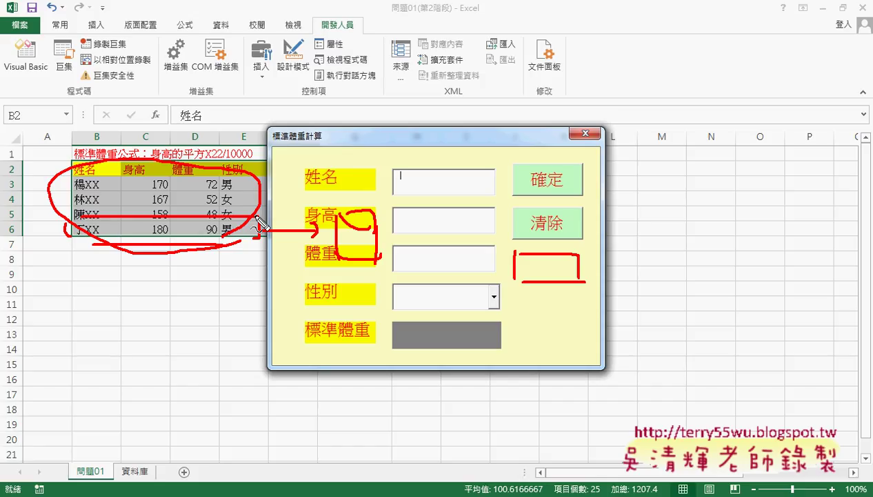
mouse_move(194, 284)
mouse_down()
mouse_move(207, 264)
mouse_move(218, 283)
mouse_up()
mouse_move(222, 253)
mouse_down()
mouse_move(223, 282)
mouse_move(243, 281)
mouse_move(256, 260)
mouse_move(272, 294)
mouse_up()
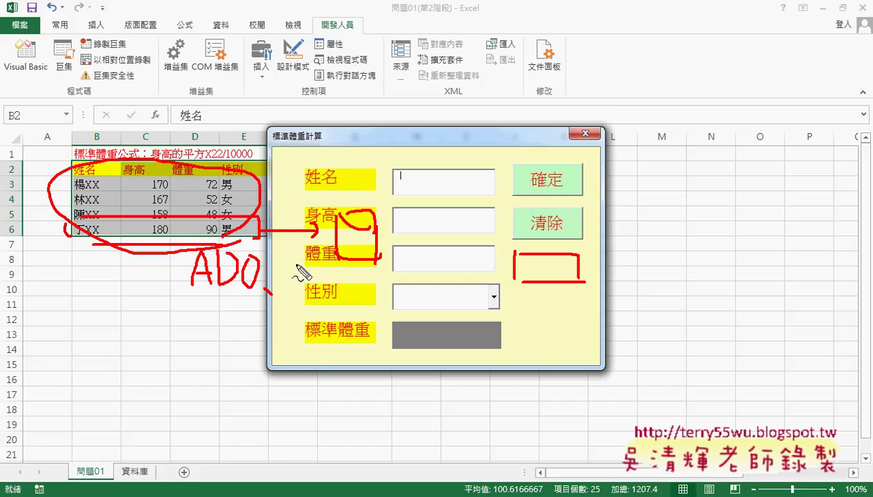
mouse_move(295, 258)
mouse_down()
mouse_move(288, 280)
mouse_move(320, 270)
mouse_move(325, 284)
mouse_move(352, 281)
mouse_up()
drag(196, 293, 352, 295)
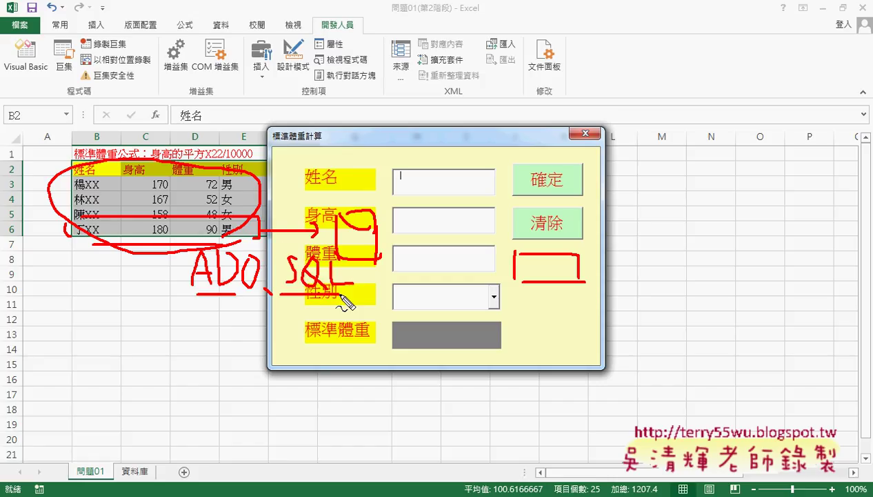